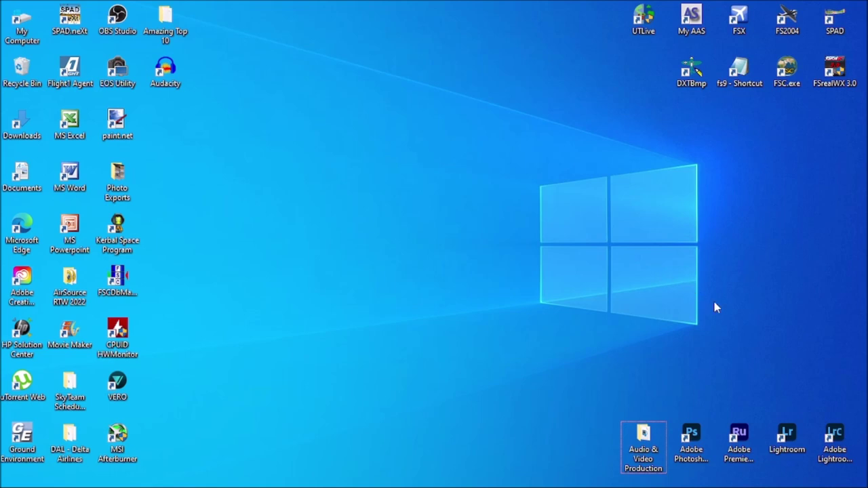
Launch Adobe Lightroom Classic from its desktop shortcut to load the Turkish Cargo photo in Develop
{"action": "left_click", "coordinate": [835, 442]}
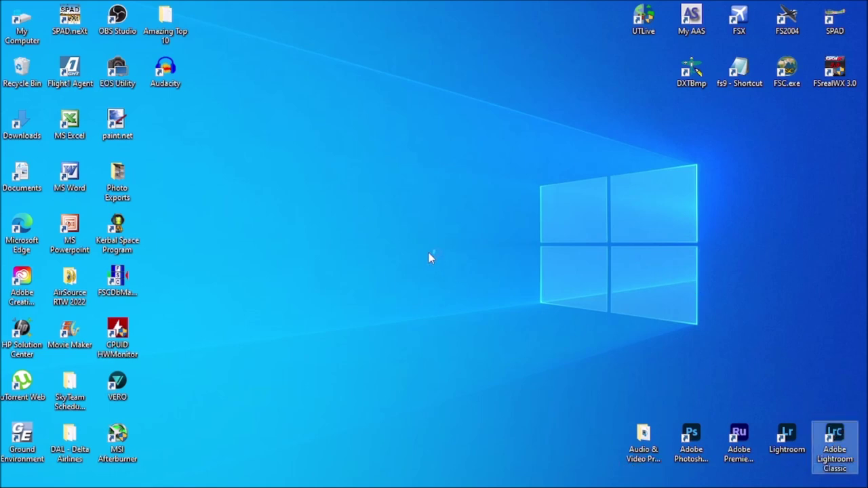
{"action": "key", "text": "Return"}
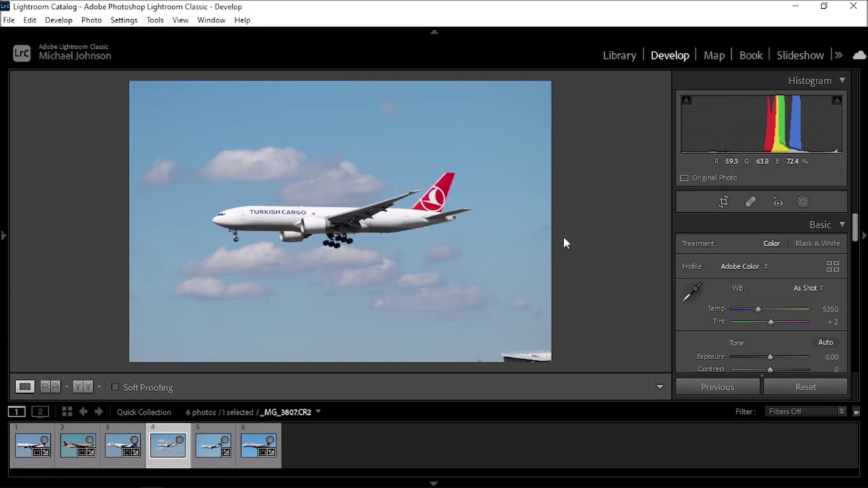
{"action": "left_click", "coordinate": [750, 203]}
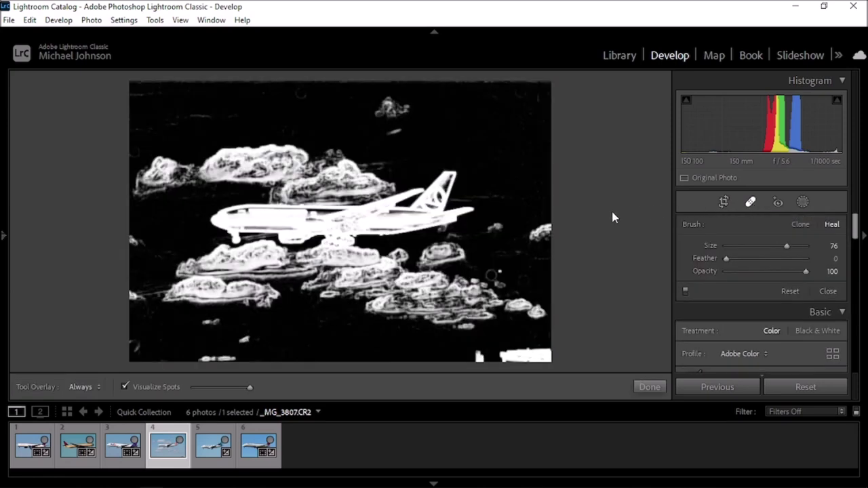
Heal the dust spots beside the clouds and at the lower-left edge, then close Spot Removal
{"action": "scroll", "coordinate": [491, 275], "scroll_direction": "up", "scroll_amount": 2}
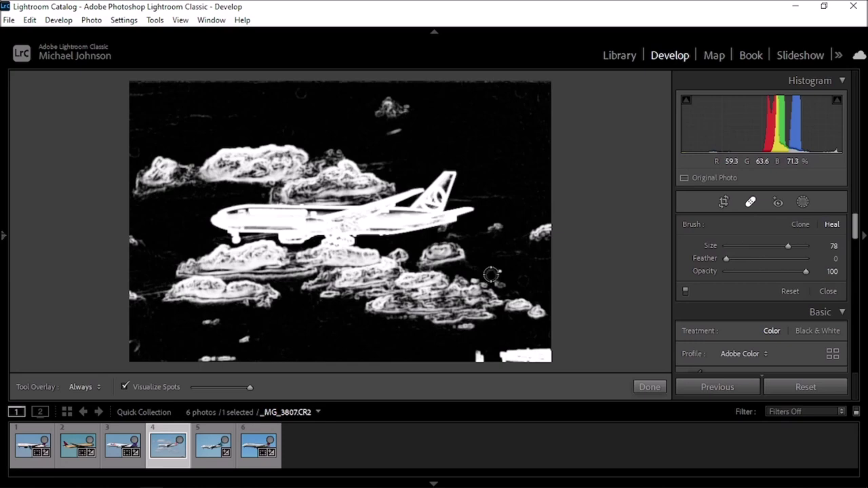
{"action": "left_click", "coordinate": [490, 273]}
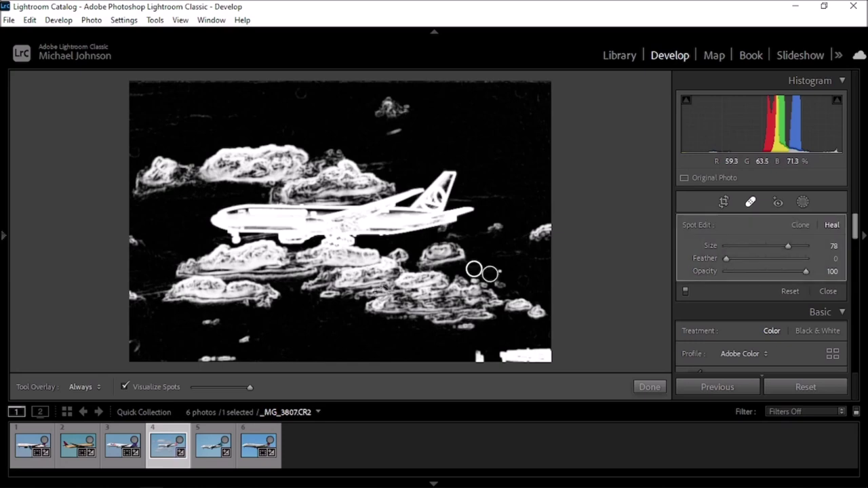
{"action": "left_click", "coordinate": [134, 345]}
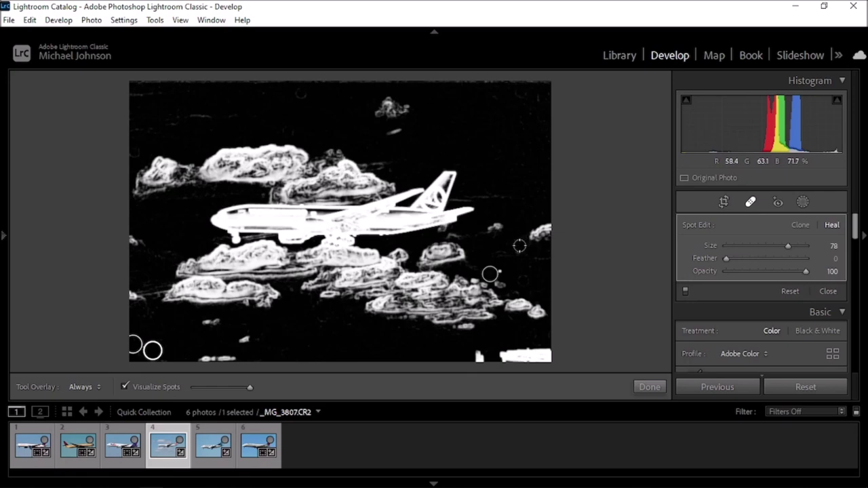
{"action": "left_click", "coordinate": [491, 273]}
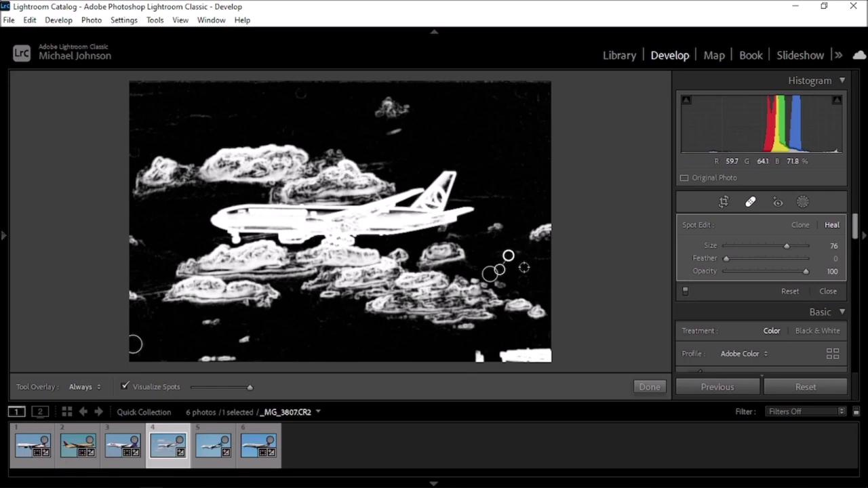
{"action": "left_click", "coordinate": [750, 202]}
{"action": "scroll", "coordinate": [778, 309], "scroll_direction": "down", "scroll_amount": 5}
{"action": "scroll", "coordinate": [766, 309], "scroll_direction": "down", "scroll_amount": 6}
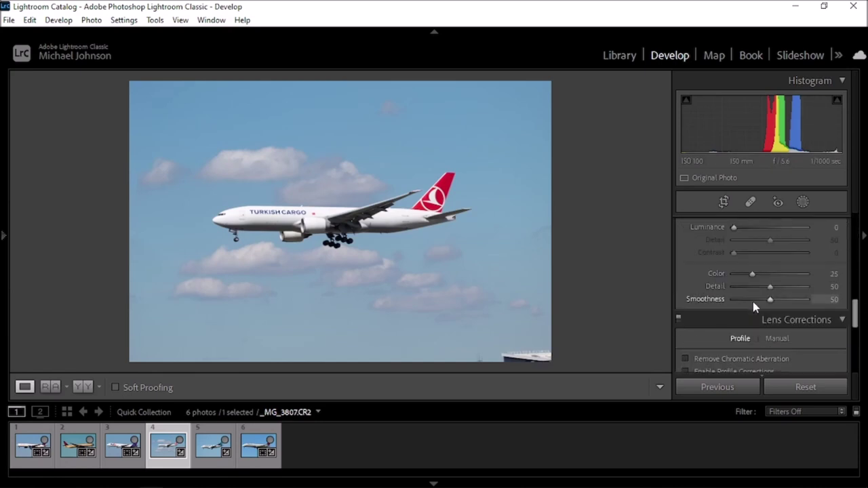
Enable Remove Chromatic Aberration and Profile Corrections in the Lens Corrections panel
{"action": "left_click", "coordinate": [686, 315]}
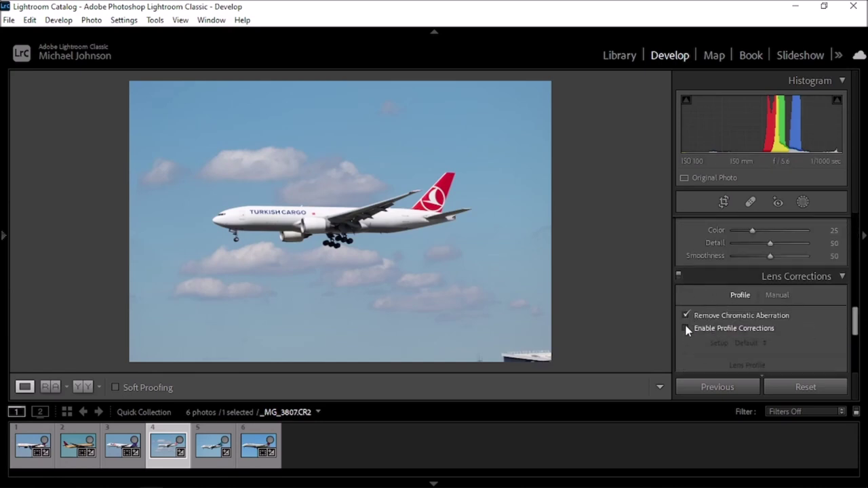
{"action": "left_click", "coordinate": [686, 327]}
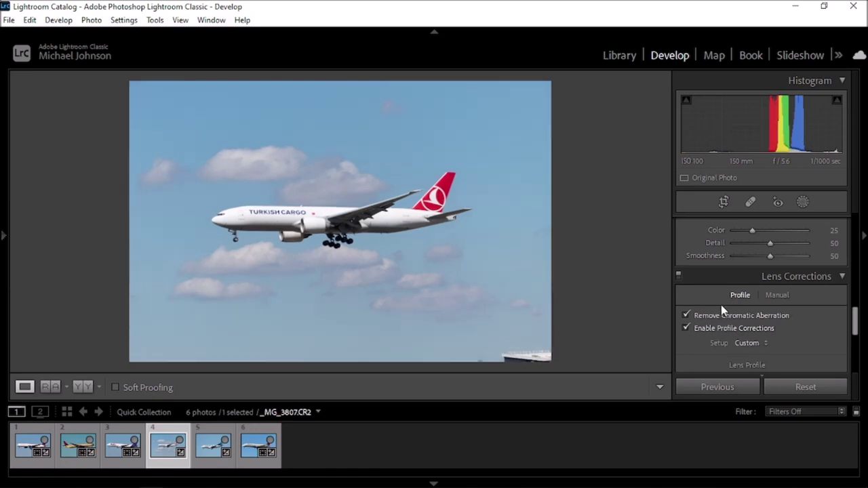
{"action": "scroll", "coordinate": [721, 304], "scroll_direction": "up", "scroll_amount": 8}
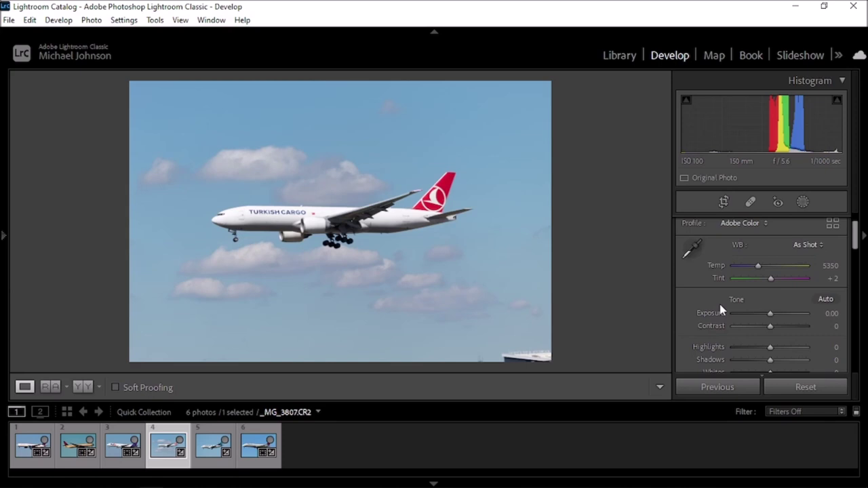
{"action": "left_click", "coordinate": [724, 201]}
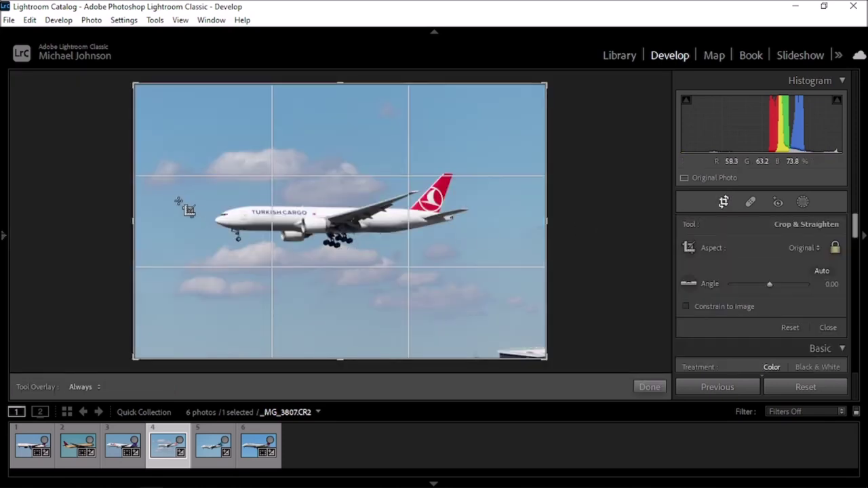
Crop tightly around the centred plane, rotate it 2.11° to straighten, and commit the crop
{"action": "left_click_drag", "start_coordinate": [134, 85], "coordinate": [184, 123]}
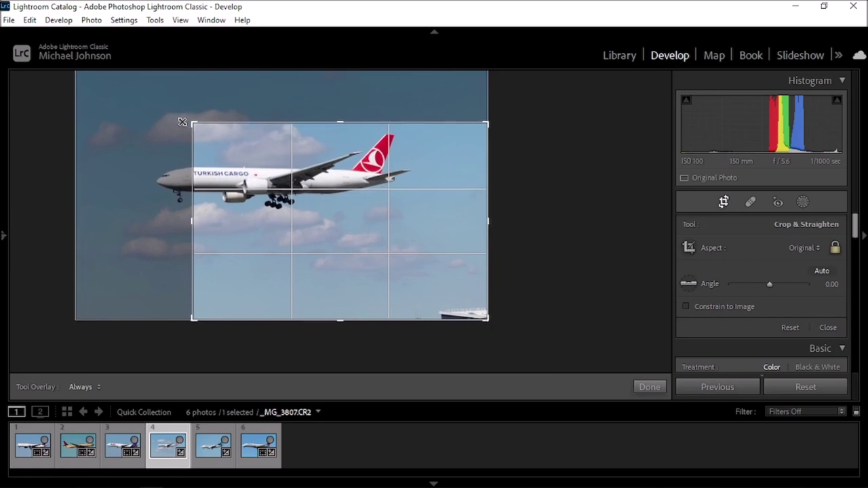
{"action": "left_click_drag", "start_coordinate": [302, 224], "coordinate": [305, 213]}
{"action": "left_click_drag", "start_coordinate": [192, 122], "coordinate": [199, 128]}
{"action": "left_click_drag", "start_coordinate": [318, 212], "coordinate": [330, 223]}
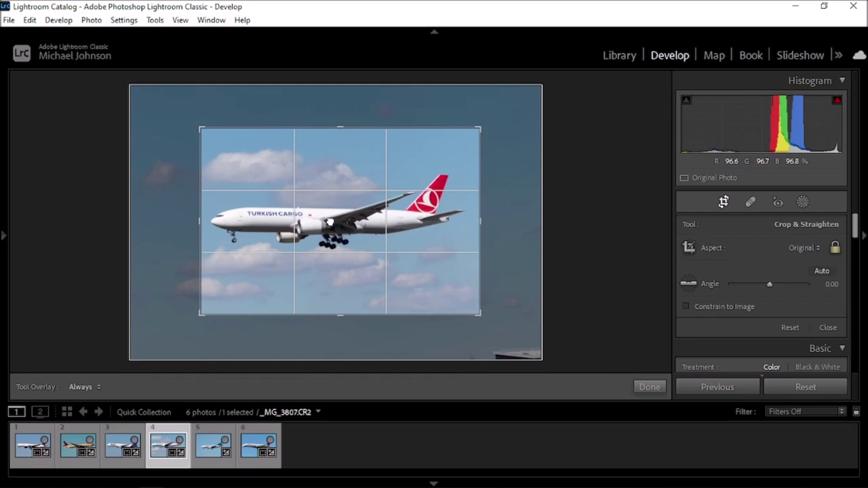
{"action": "left_click_drag", "start_coordinate": [199, 128], "coordinate": [202, 129]}
{"action": "left_click_drag", "start_coordinate": [319, 218], "coordinate": [324, 222]}
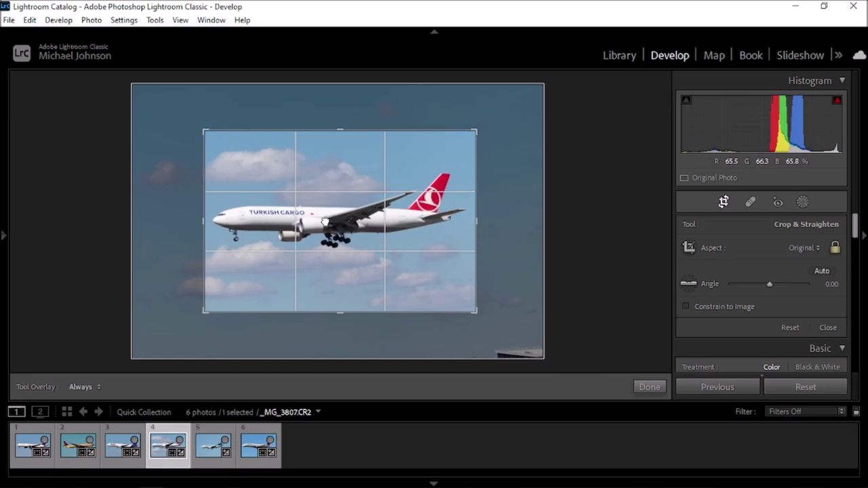
{"action": "left_click_drag", "start_coordinate": [509, 206], "coordinate": [509, 212]}
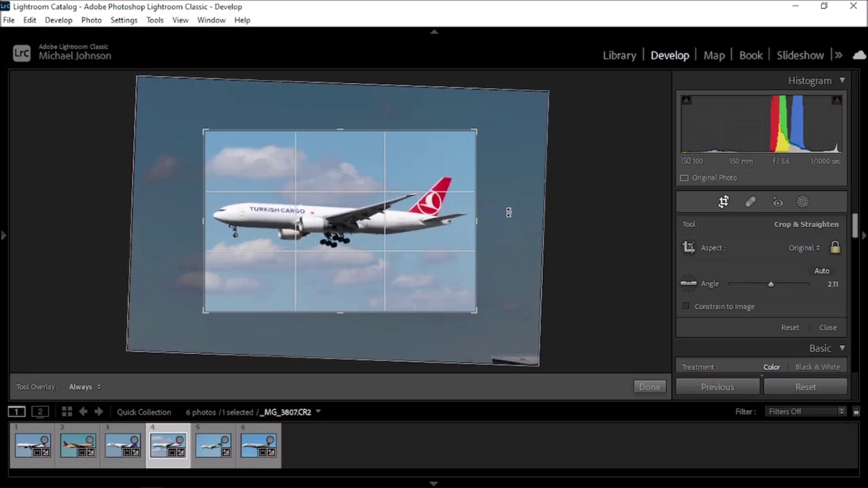
{"action": "left_click_drag", "start_coordinate": [325, 217], "coordinate": [325, 219]}
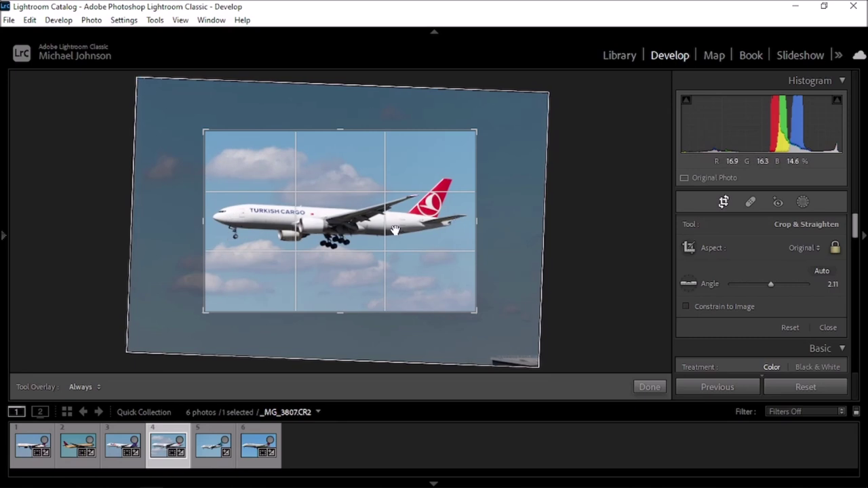
{"action": "left_click", "coordinate": [724, 202]}
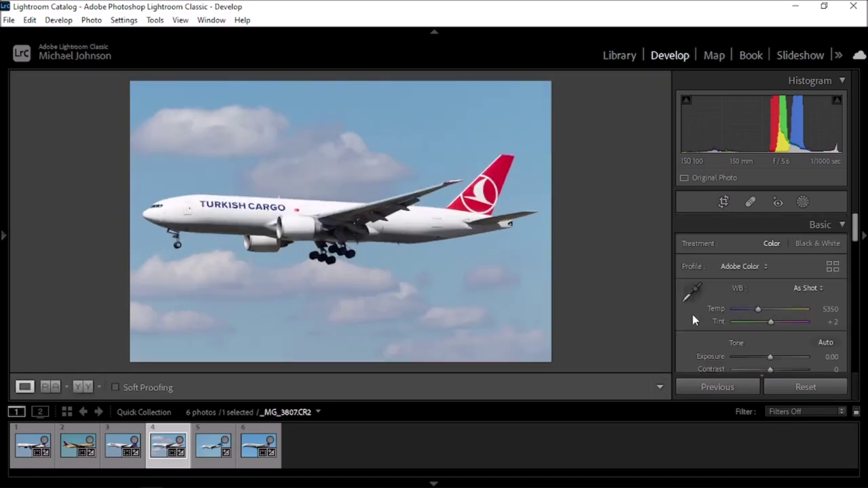
Lower Whites to -58 while watching the highlight clipping preview
{"action": "scroll", "coordinate": [693, 320], "scroll_direction": "down", "scroll_amount": 3}
{"action": "scroll", "coordinate": [693, 323], "scroll_direction": "down", "scroll_amount": 1}
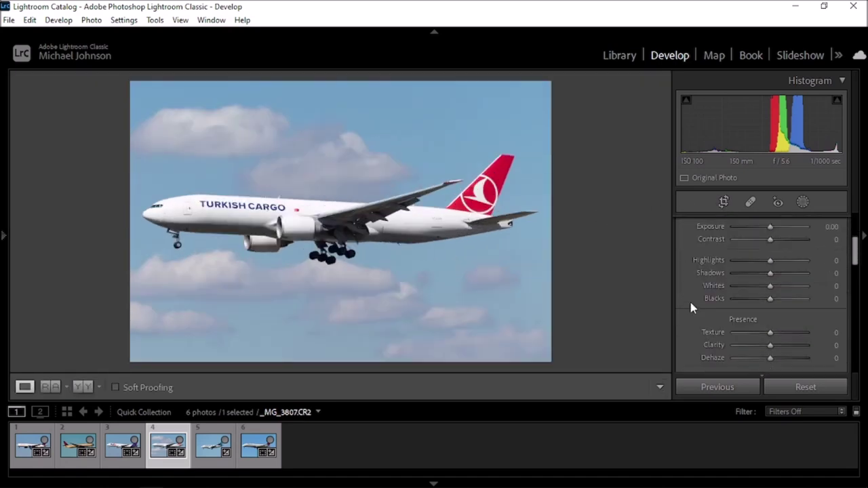
{"action": "left_click", "coordinate": [770, 287], "text": "alt"}
{"action": "left_click_drag", "start_coordinate": [770, 288], "coordinate": [727, 288]}
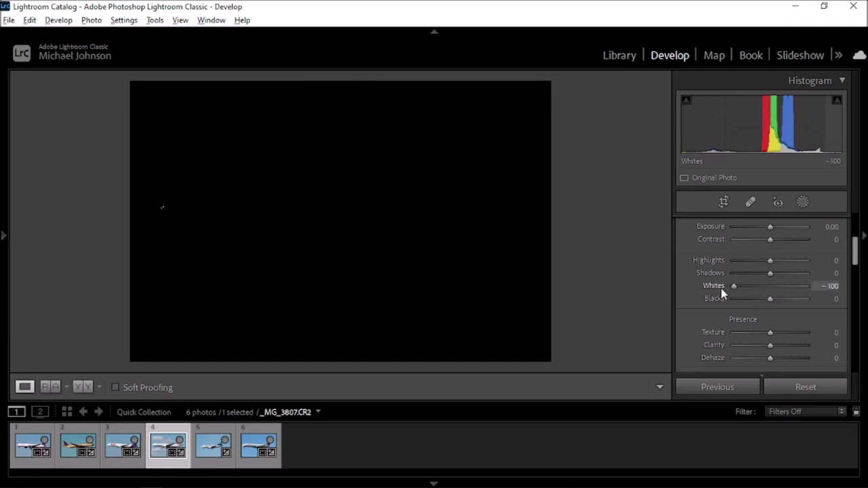
{"action": "left_click_drag", "start_coordinate": [720, 288], "coordinate": [744, 286]}
{"action": "left_click_drag", "start_coordinate": [746, 285], "coordinate": [748, 285]}
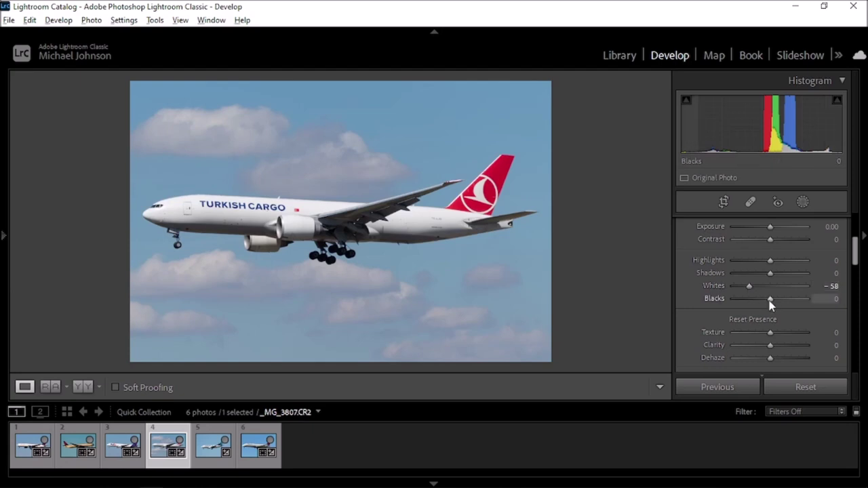
Set Blacks to +2 using the shadow clipping preview
{"action": "left_click", "coordinate": [770, 299], "text": "alt"}
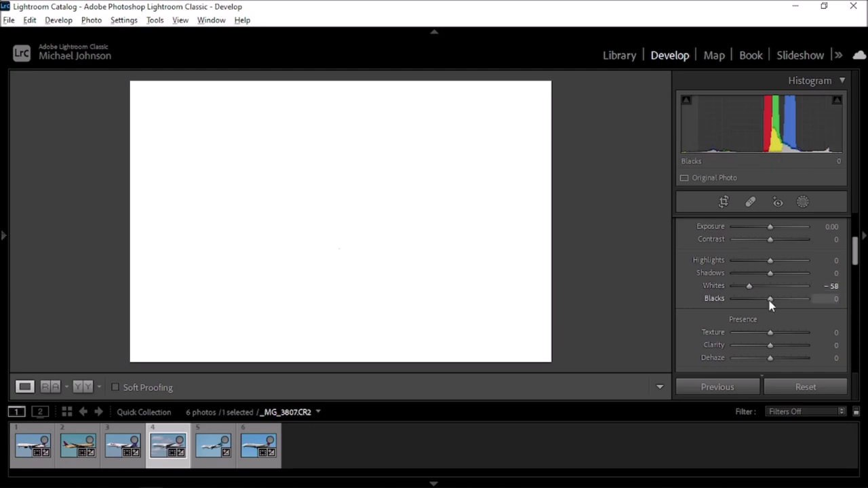
{"action": "left_click", "coordinate": [769, 301], "text": "alt"}
{"action": "left_click", "coordinate": [769, 300], "text": "alt"}
{"action": "mouse_move", "coordinate": [769, 300]}
{"action": "left_mouse_down"}
{"action": "mouse_move", "coordinate": [759, 300]}
{"action": "mouse_move", "coordinate": [770, 301]}
{"action": "left_mouse_up"}
{"action": "left_click_drag", "start_coordinate": [770, 300], "coordinate": [770, 300]}
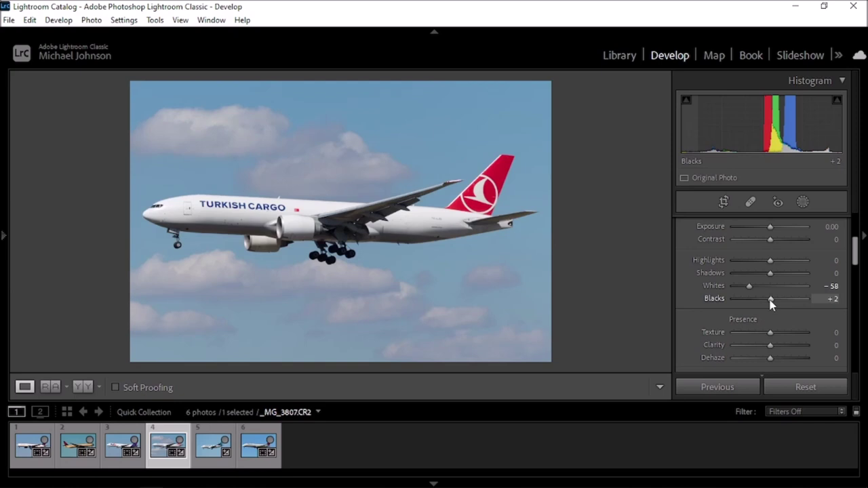
{"action": "scroll", "coordinate": [688, 292], "scroll_direction": "up", "scroll_amount": 2}
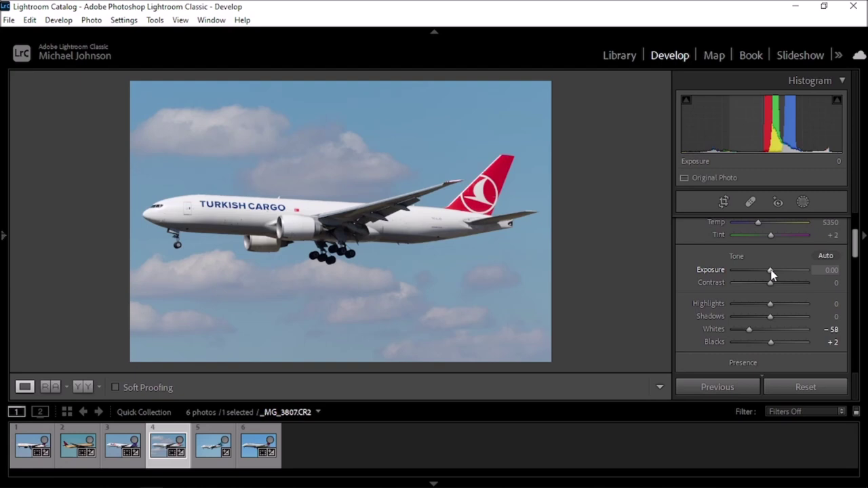
Brighten the exposure to +0.30 and inspect the landing gear close-up
{"action": "left_click_drag", "start_coordinate": [771, 272], "coordinate": [772, 273]}
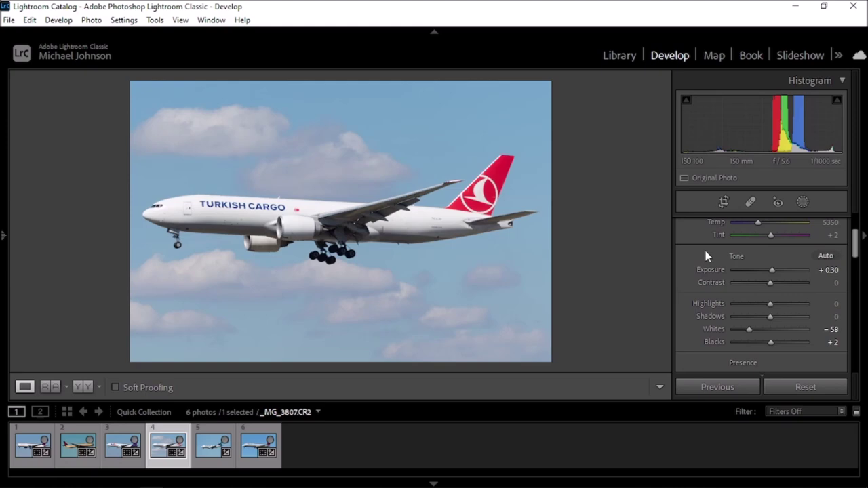
{"action": "left_click", "coordinate": [333, 247]}
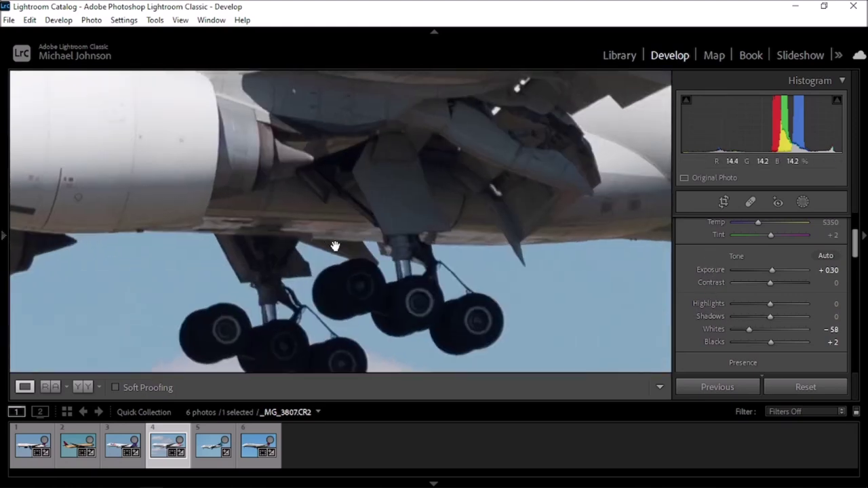
{"action": "left_click_drag", "start_coordinate": [428, 327], "coordinate": [434, 248]}
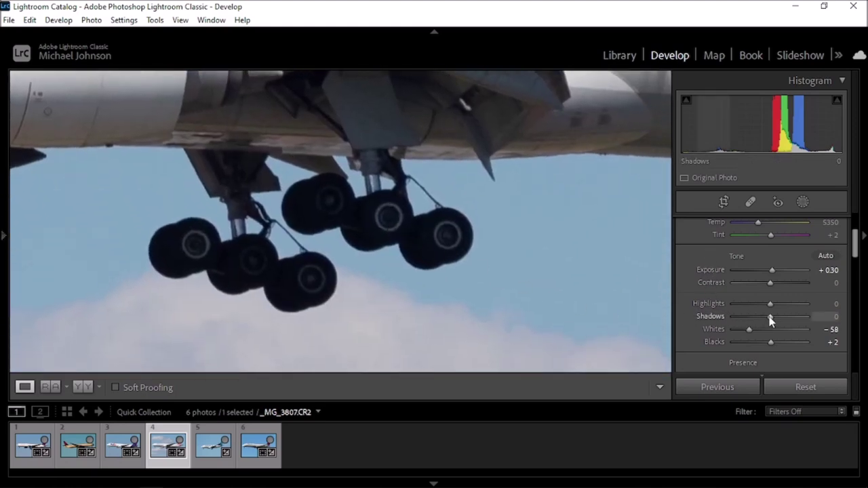
{"action": "scroll", "coordinate": [764, 322], "scroll_direction": "up", "scroll_amount": 4}
{"action": "scroll", "coordinate": [764, 322], "scroll_direction": "up", "scroll_amount": 1}
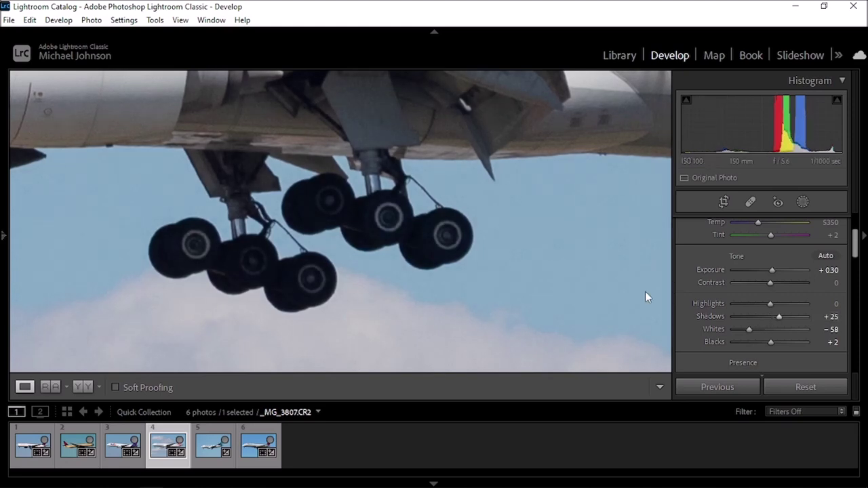
{"action": "left_click", "coordinate": [306, 227]}
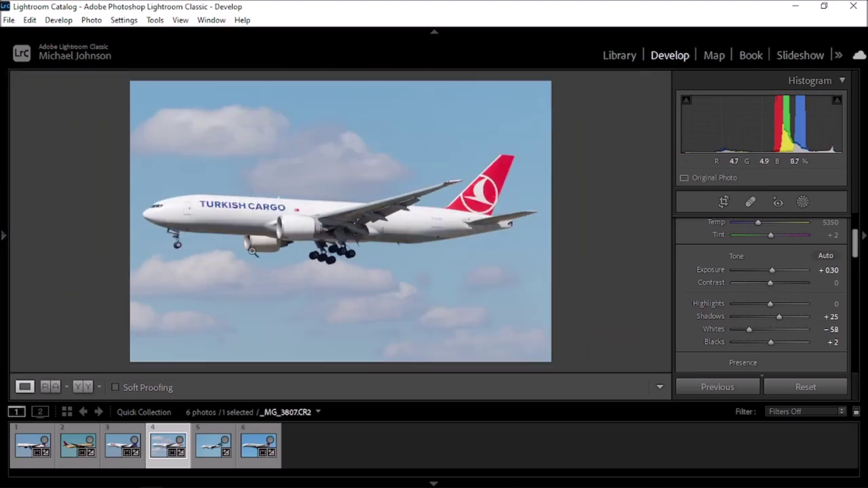
{"action": "left_click", "coordinate": [168, 249]}
{"action": "left_click", "coordinate": [196, 255]}
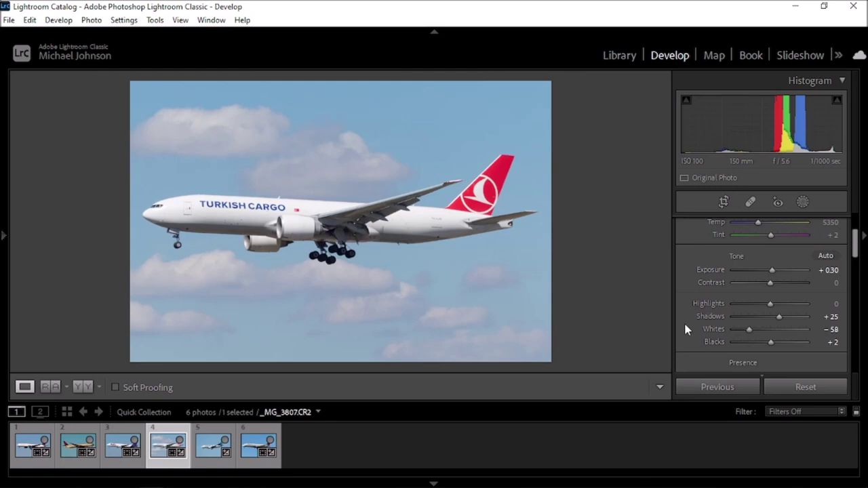
Raise Contrast to +30 and lower Highlights to -19
{"action": "left_click_drag", "start_coordinate": [771, 285], "coordinate": [782, 288]}
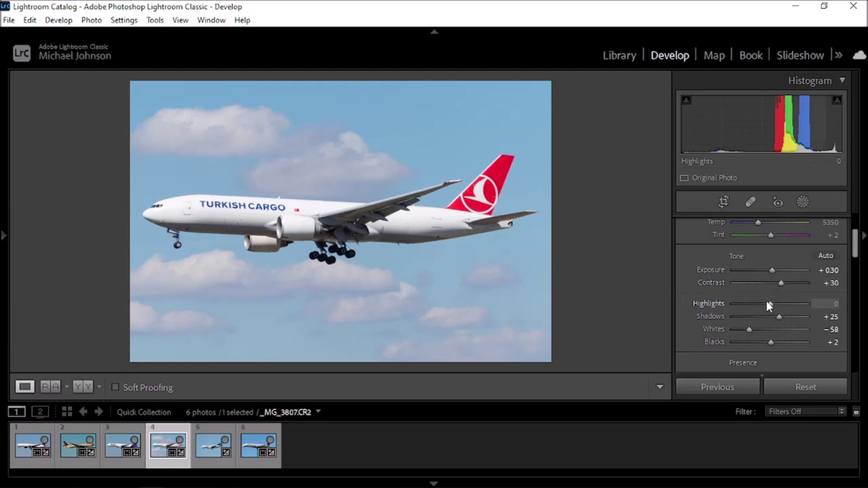
{"action": "left_click_drag", "start_coordinate": [768, 309], "coordinate": [761, 305]}
{"action": "scroll", "coordinate": [688, 320], "scroll_direction": "down", "scroll_amount": 1}
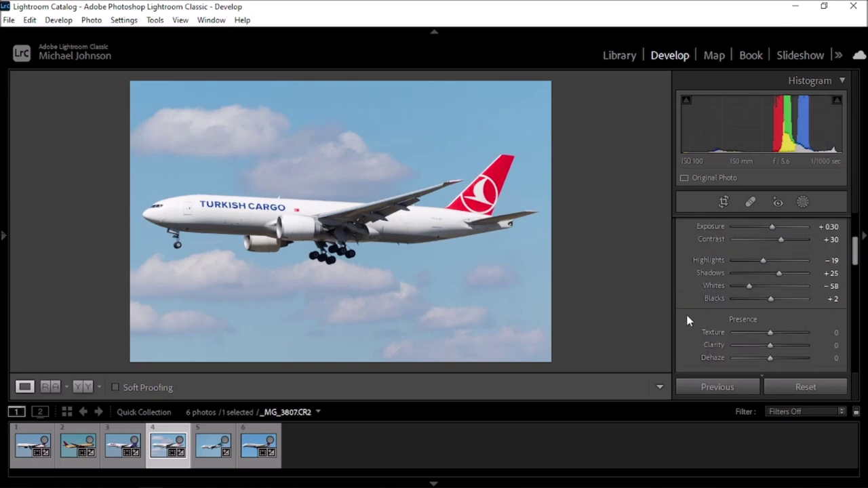
Set Dehaze to +9 and zoom into the clouds to check the effect
{"action": "scroll", "coordinate": [687, 320], "scroll_direction": "down", "scroll_amount": 1}
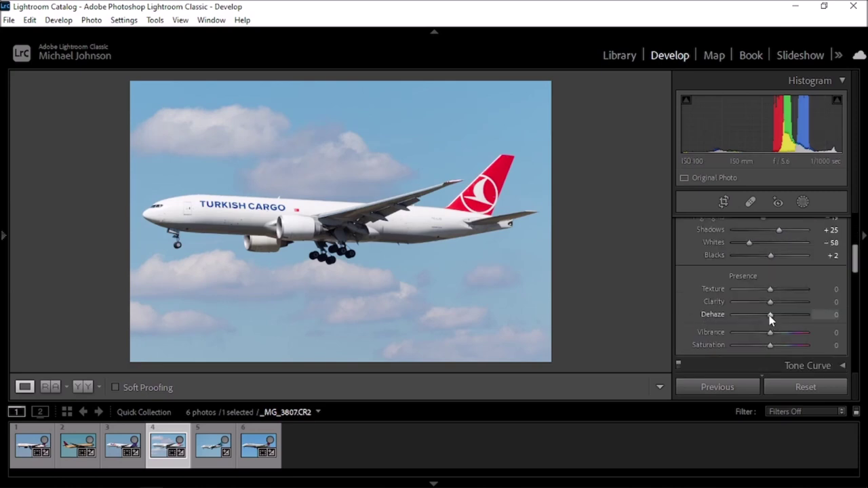
{"action": "left_click_drag", "start_coordinate": [770, 319], "coordinate": [775, 320]}
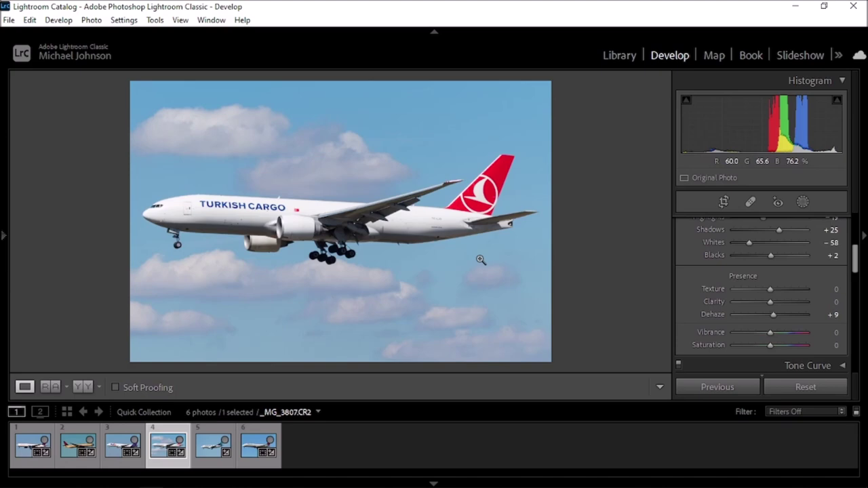
{"action": "left_click", "coordinate": [355, 165]}
{"action": "left_click", "coordinate": [242, 294]}
At 1:1 zoom, apply Luminance noise reduction of about 80 and inspect the fuselage lettering
{"action": "scroll", "coordinate": [698, 309], "scroll_direction": "down", "scroll_amount": 5}
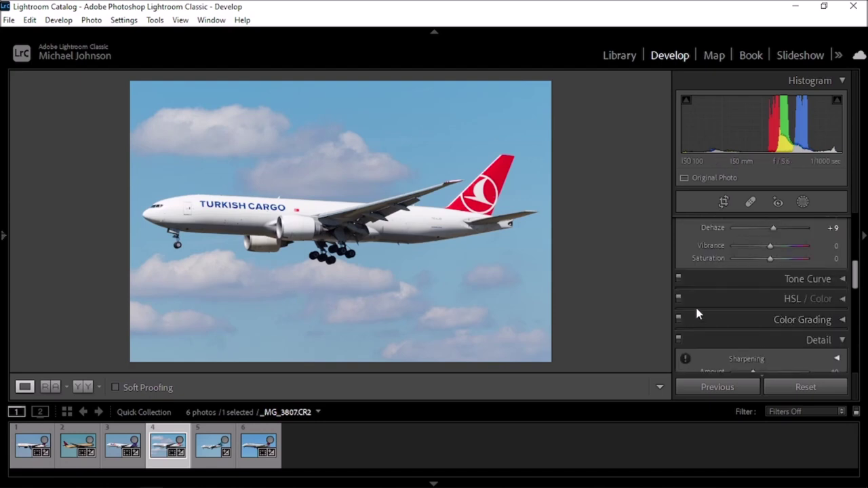
{"action": "scroll", "coordinate": [698, 309], "scroll_direction": "down", "scroll_amount": 2}
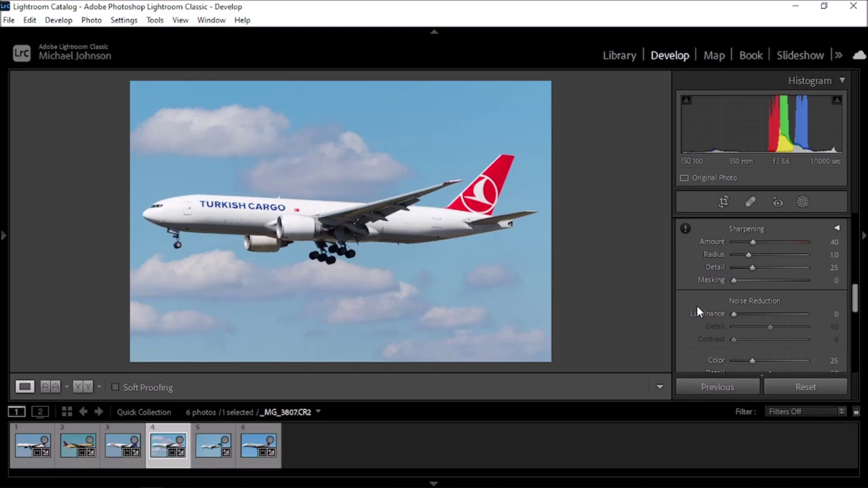
{"action": "left_click", "coordinate": [442, 224]}
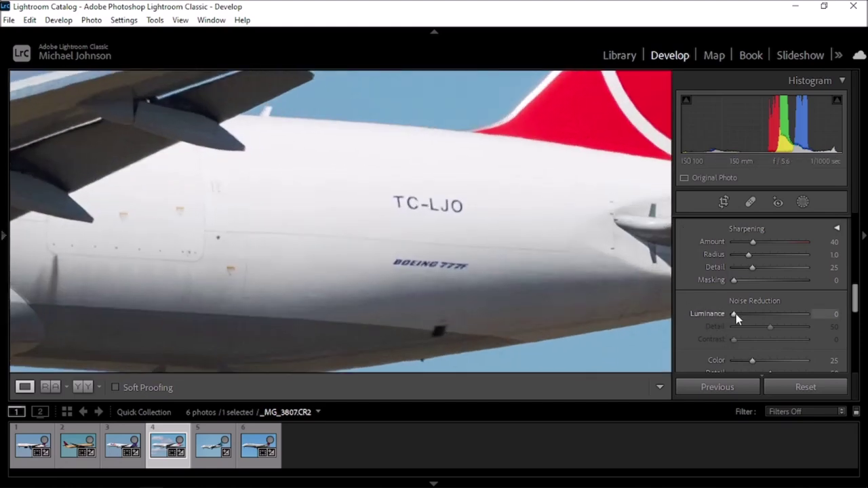
{"action": "left_click_drag", "start_coordinate": [735, 315], "coordinate": [795, 323]}
{"action": "left_click_drag", "start_coordinate": [332, 317], "coordinate": [473, 235]}
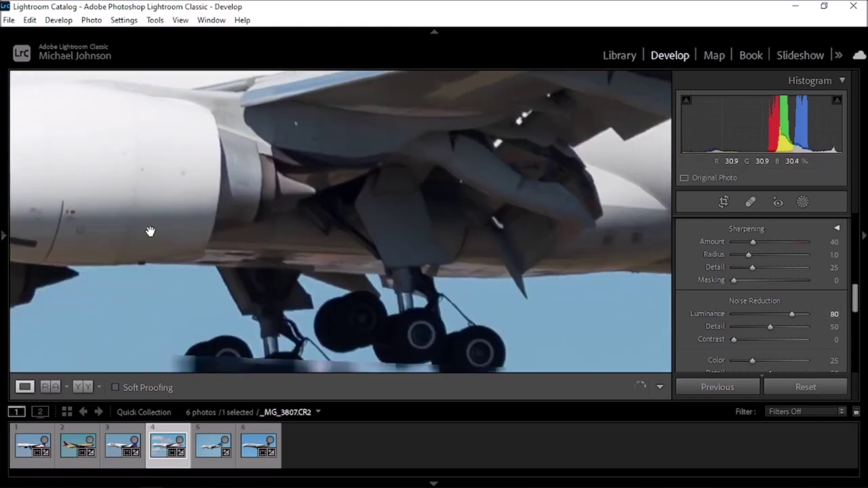
{"action": "left_click_drag", "start_coordinate": [149, 233], "coordinate": [500, 321]}
{"action": "left_click_drag", "start_coordinate": [166, 242], "coordinate": [481, 294]}
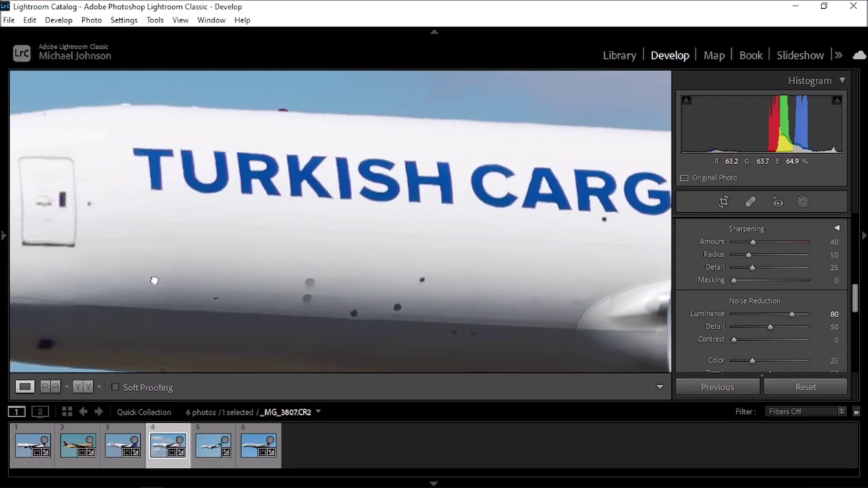
{"action": "left_click_drag", "start_coordinate": [114, 285], "coordinate": [457, 265]}
{"action": "left_click_drag", "start_coordinate": [510, 243], "coordinate": [277, 257]}
{"action": "left_click_drag", "start_coordinate": [613, 232], "coordinate": [428, 225]}
{"action": "left_click_drag", "start_coordinate": [515, 231], "coordinate": [329, 207]}
{"action": "left_click_drag", "start_coordinate": [587, 249], "coordinate": [362, 258]}
{"action": "left_click_drag", "start_coordinate": [516, 275], "coordinate": [428, 283]}
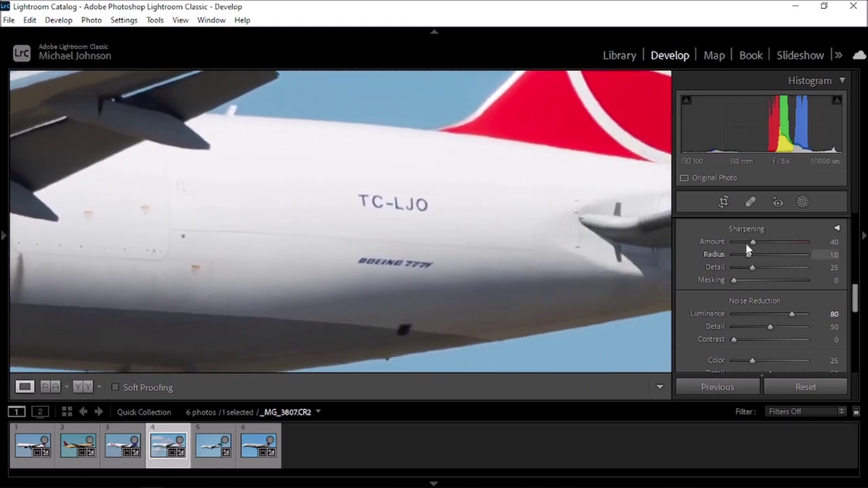
Increase Sharpening Amount and nudge Luminance noise reduction up to 85
{"action": "left_click_drag", "start_coordinate": [754, 243], "coordinate": [788, 243]}
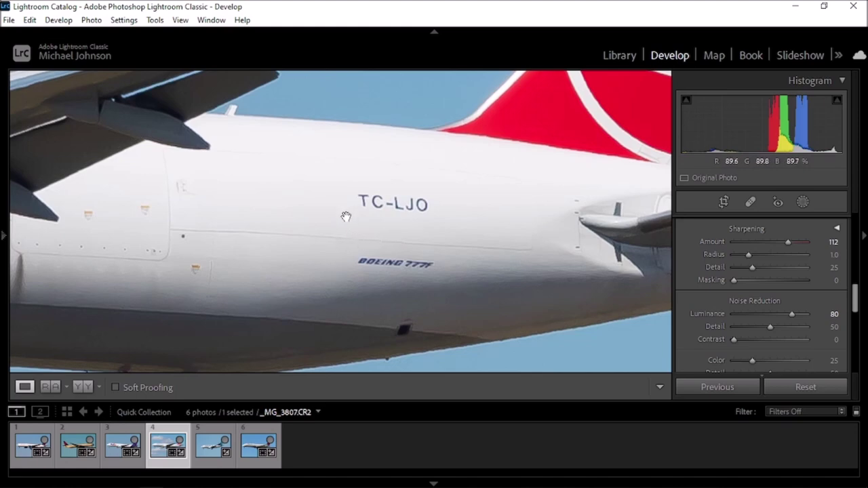
{"action": "left_click_drag", "start_coordinate": [440, 181], "coordinate": [358, 225]}
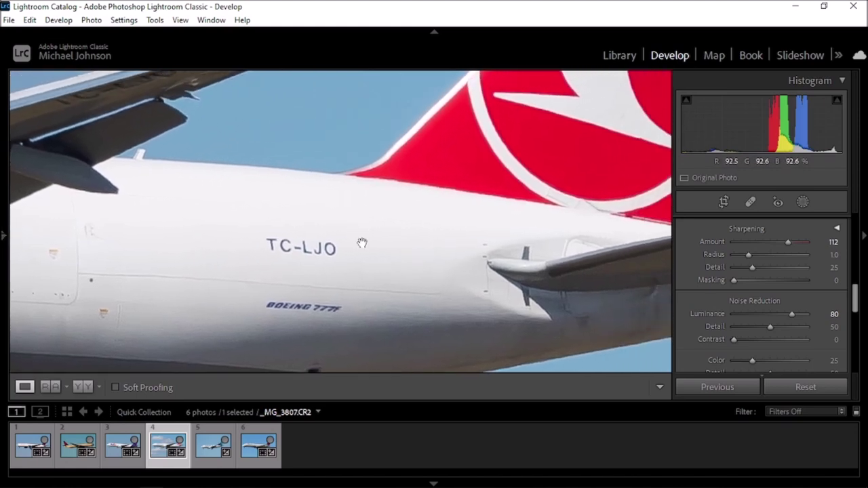
{"action": "left_click_drag", "start_coordinate": [513, 175], "coordinate": [542, 138]}
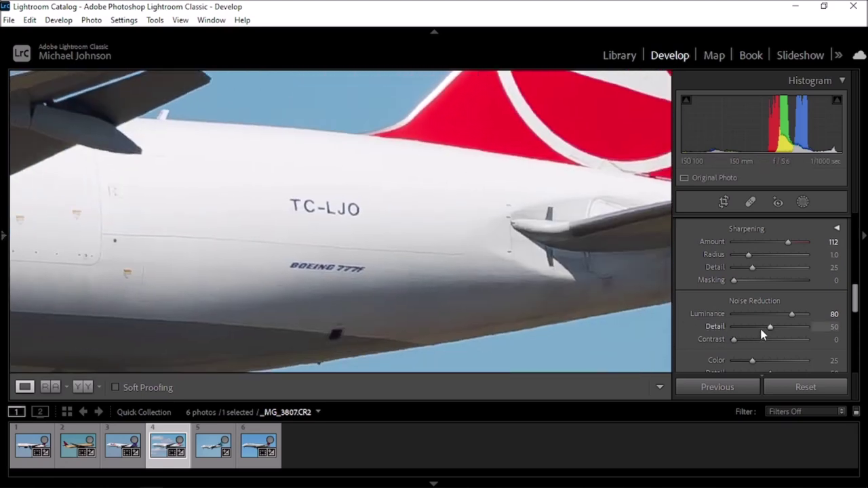
{"action": "left_click_drag", "start_coordinate": [792, 315], "coordinate": [798, 315]}
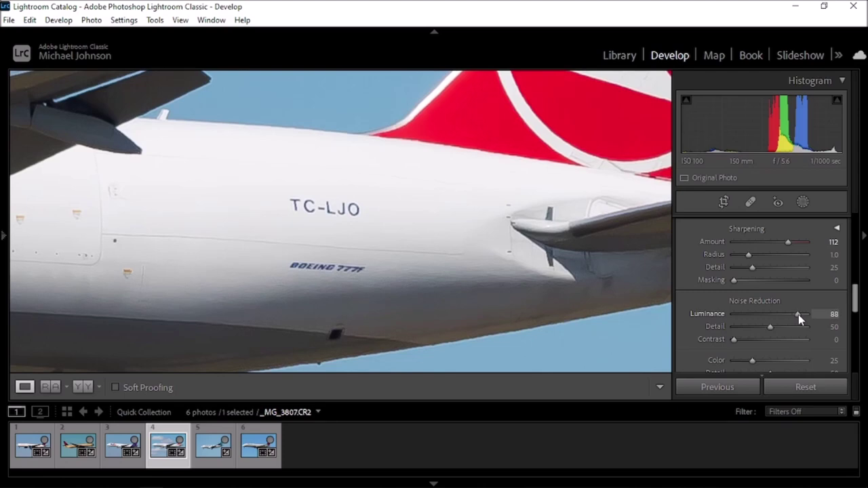
Recheck the nose at 1:1, settle Sharpening Amount at 116, and fit the view
{"action": "left_click", "coordinate": [250, 262]}
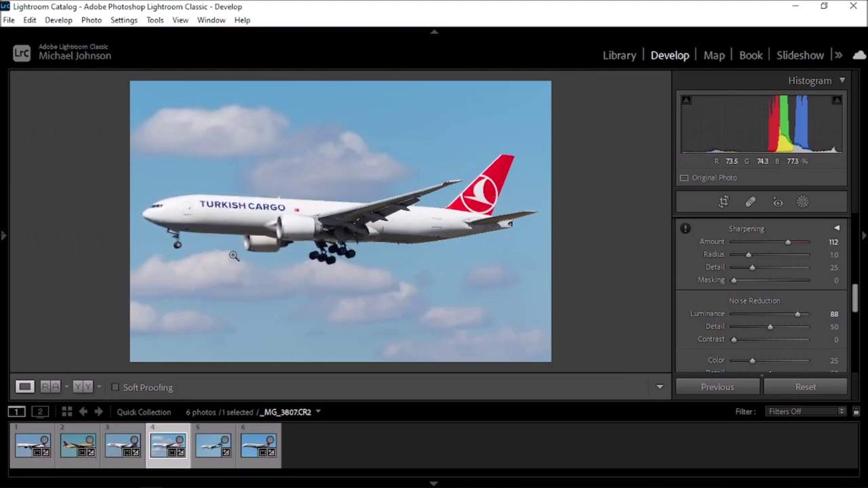
{"action": "left_click", "coordinate": [182, 219]}
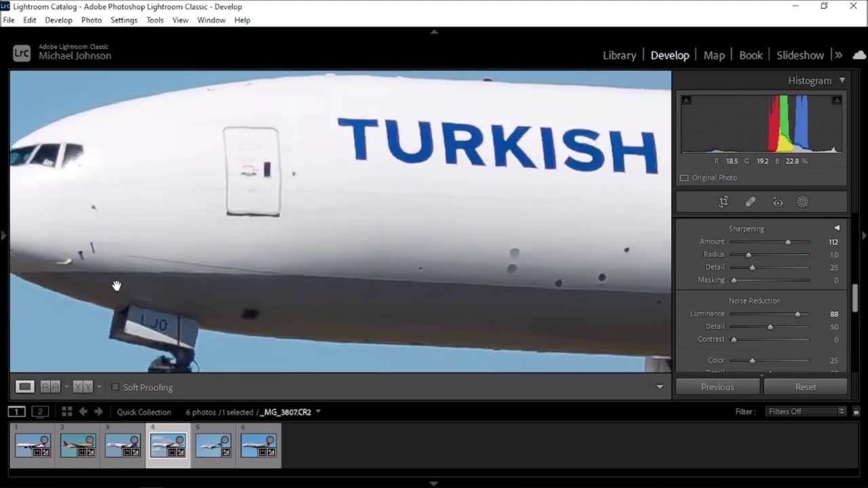
{"action": "left_click_drag", "start_coordinate": [116, 287], "coordinate": [278, 225]}
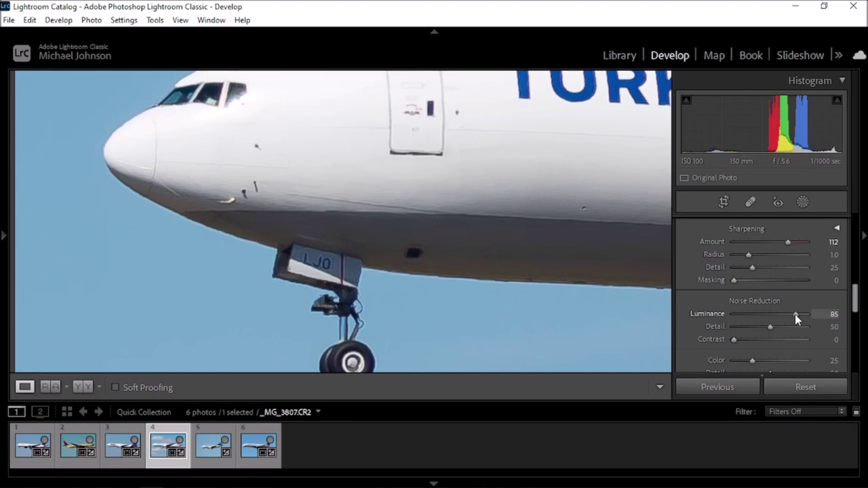
{"action": "left_click_drag", "start_coordinate": [788, 242], "coordinate": [791, 243]}
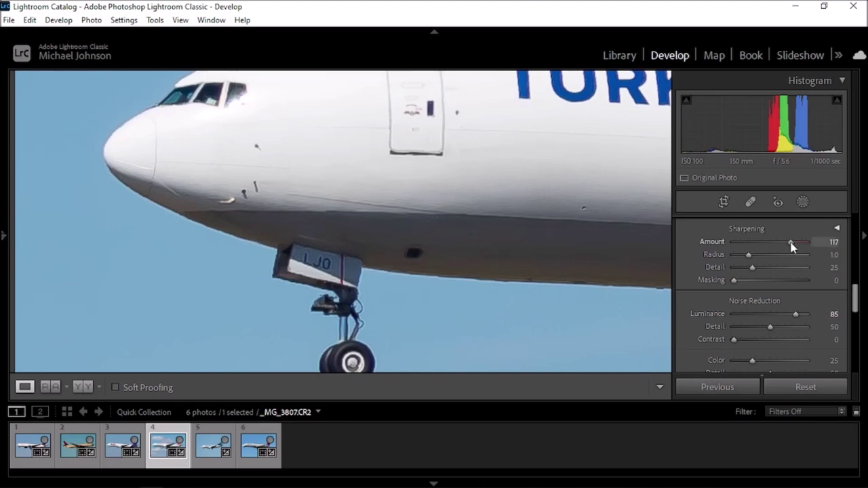
{"action": "left_click_drag", "start_coordinate": [791, 247], "coordinate": [792, 247]}
{"action": "left_click", "coordinate": [442, 206]}
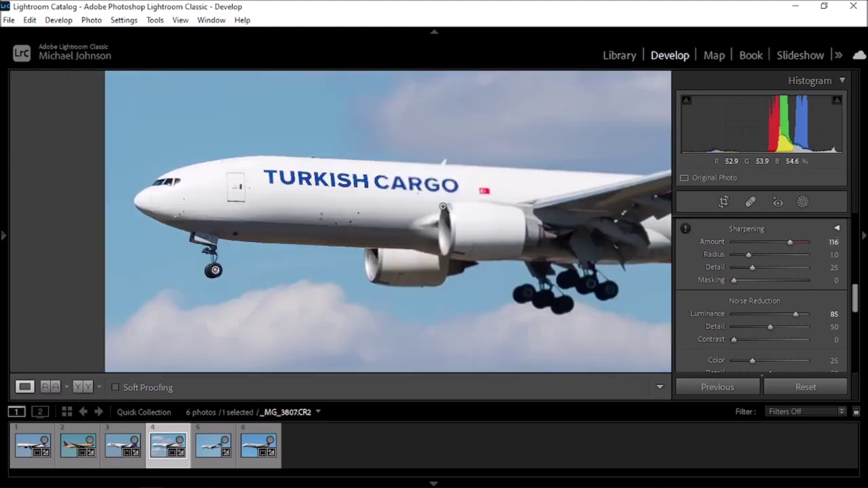
{"action": "scroll", "coordinate": [693, 328], "scroll_direction": "down", "scroll_amount": 3}
{"action": "scroll", "coordinate": [692, 321], "scroll_direction": "up", "scroll_amount": 5}
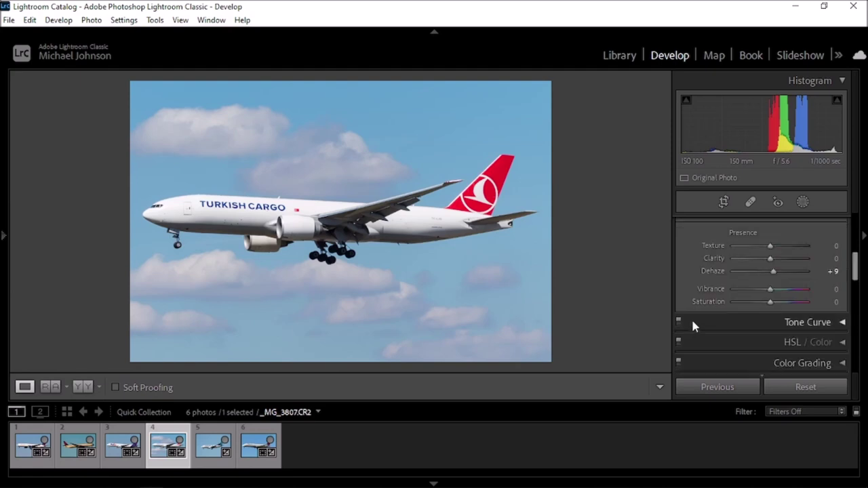
{"action": "scroll", "coordinate": [691, 317], "scroll_direction": "up", "scroll_amount": 5}
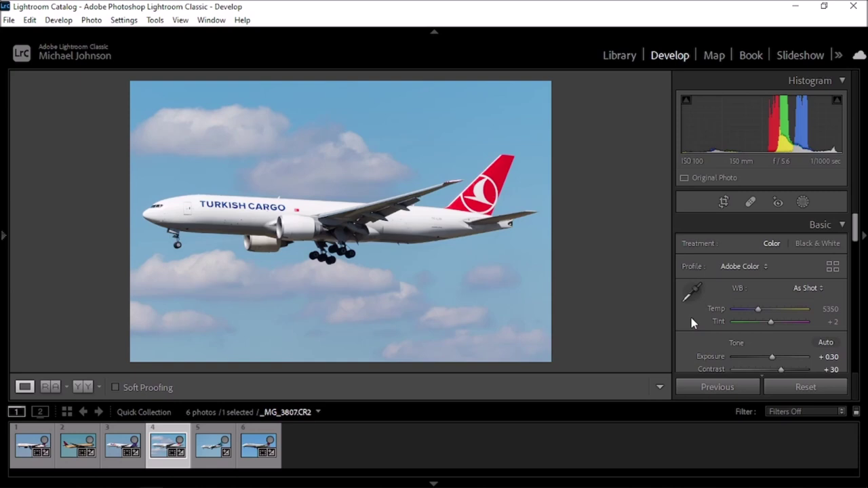
{"action": "scroll", "coordinate": [691, 317], "scroll_direction": "down", "scroll_amount": 10}
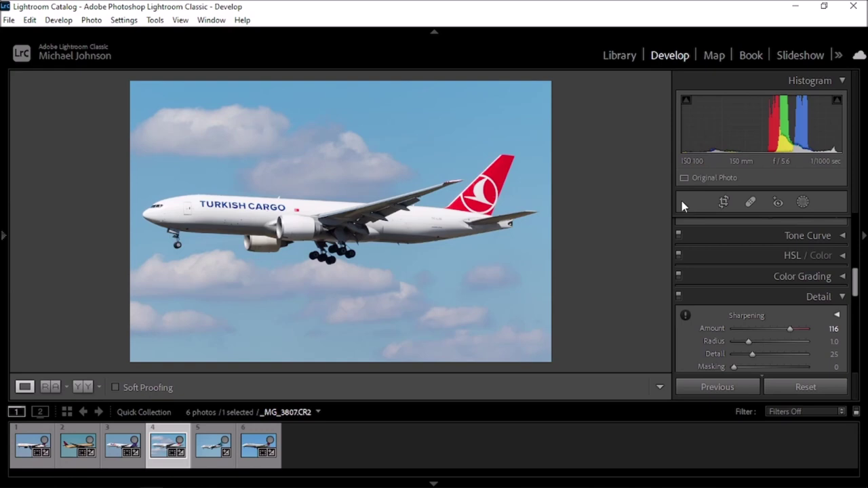
{"action": "left_click", "coordinate": [803, 202]}
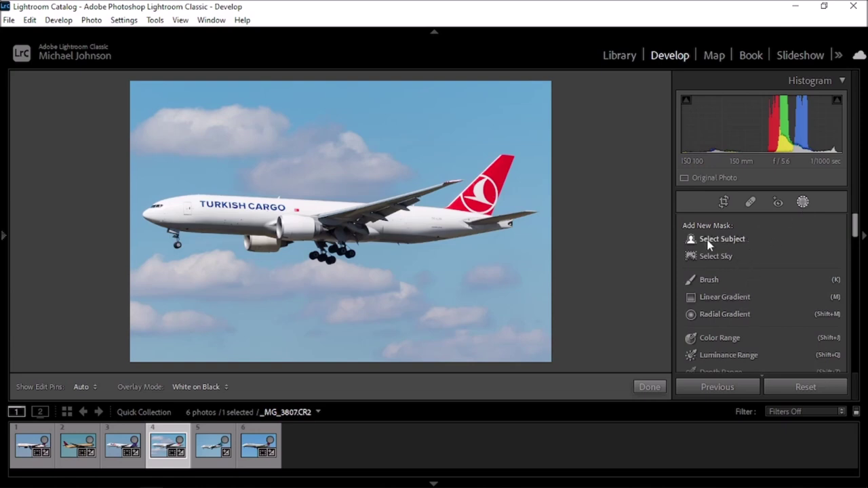
Add a Select Sky mask (Mask 1) around the airliner and hide its overlay
{"action": "scroll", "coordinate": [776, 240], "scroll_direction": "down", "scroll_amount": 1}
{"action": "scroll", "coordinate": [777, 241], "scroll_direction": "up", "scroll_amount": 1}
{"action": "left_click", "coordinate": [716, 257]}
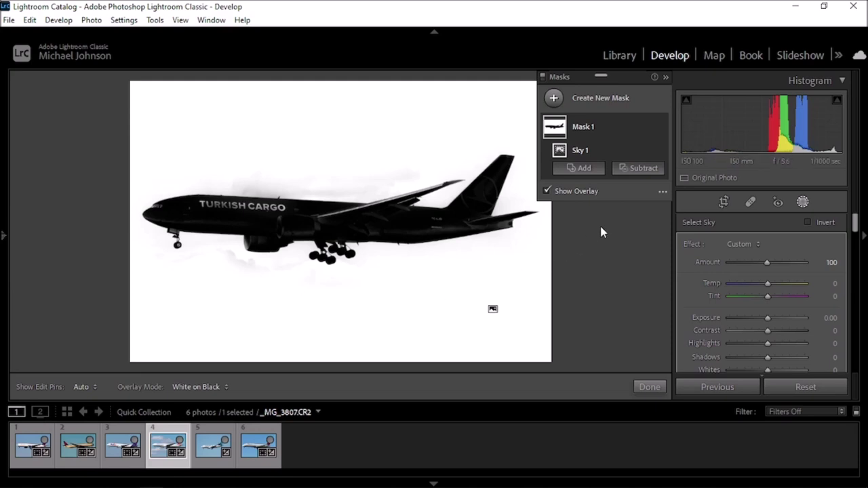
{"action": "left_click", "coordinate": [547, 192]}
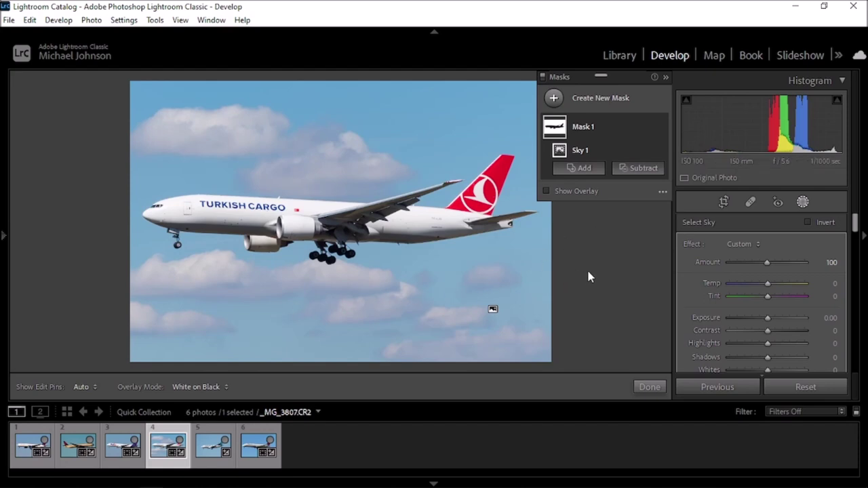
Try cooler and warmer sky mask Temp values, then reset Temp to 0 and check the overlay
{"action": "scroll", "coordinate": [687, 294], "scroll_direction": "down", "scroll_amount": 2}
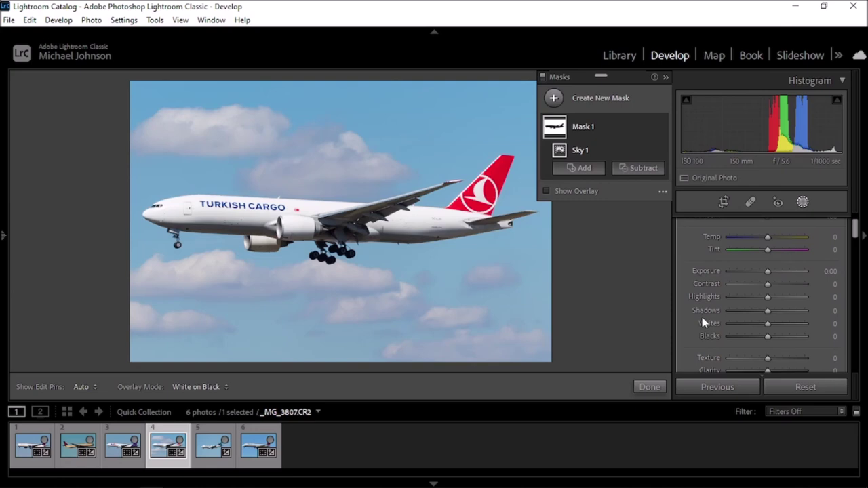
{"action": "scroll", "coordinate": [699, 273], "scroll_direction": "up", "scroll_amount": 2}
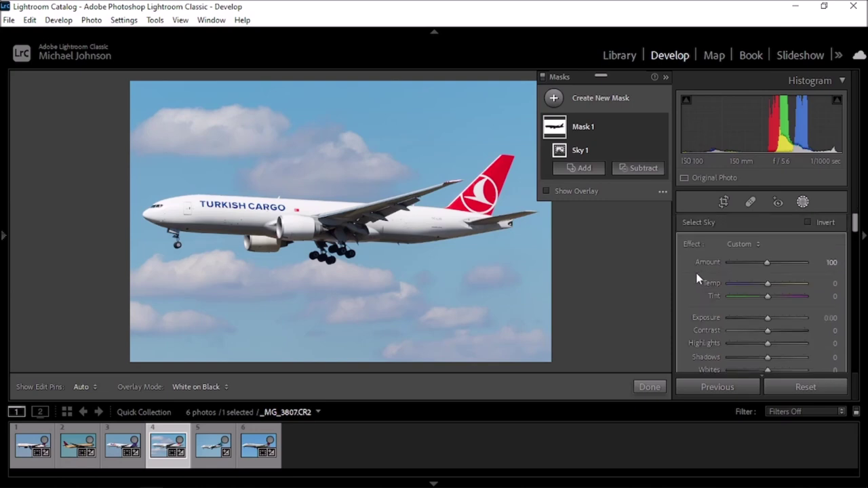
{"action": "scroll", "coordinate": [697, 272], "scroll_direction": "down", "scroll_amount": 2}
{"action": "left_click_drag", "start_coordinate": [767, 237], "coordinate": [734, 237]}
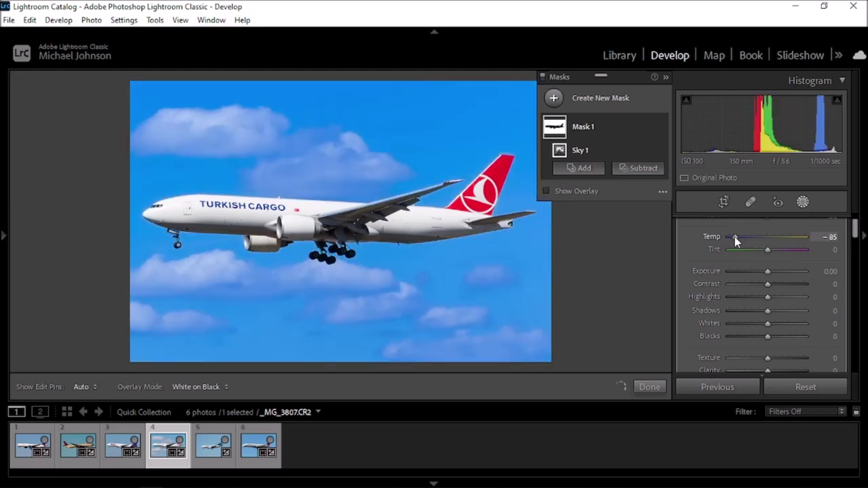
{"action": "left_click_drag", "start_coordinate": [735, 236], "coordinate": [813, 246]}
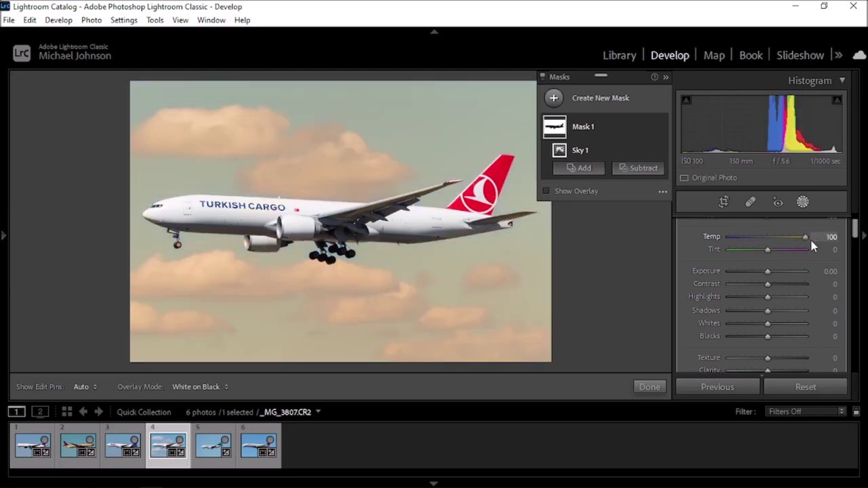
{"action": "left_click_drag", "start_coordinate": [810, 241], "coordinate": [786, 240]}
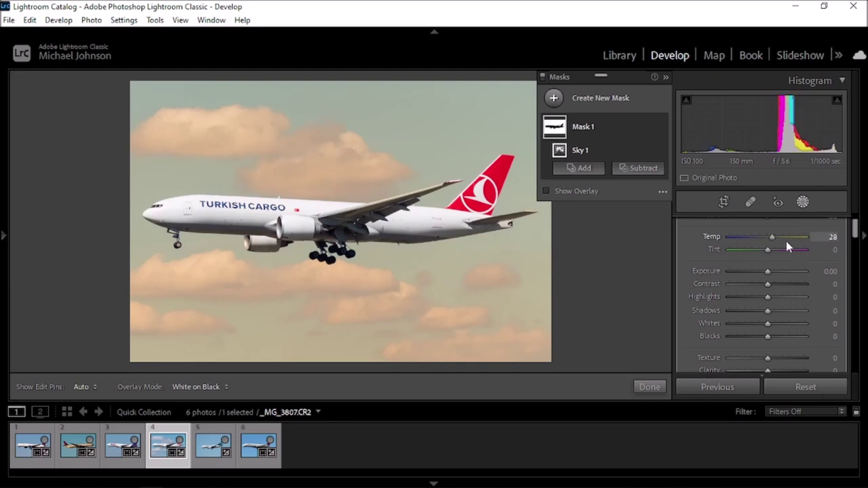
{"action": "double_click", "coordinate": [709, 236]}
{"action": "key", "text": "o"}
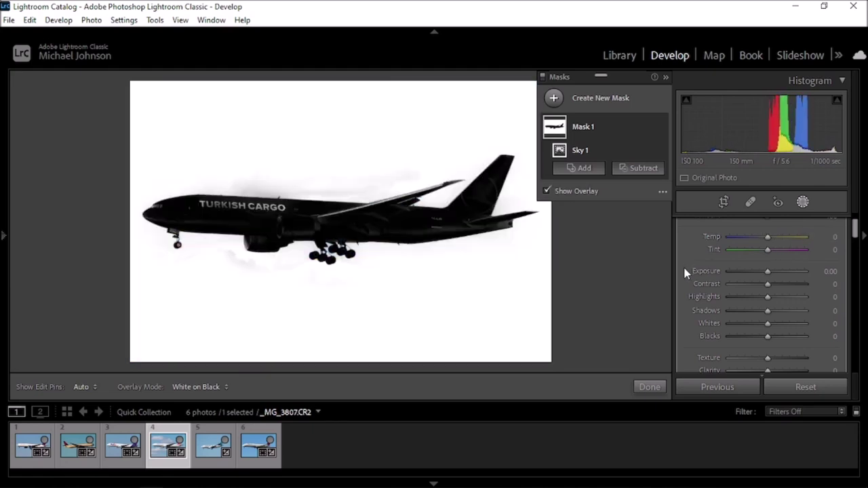
{"action": "left_click", "coordinate": [548, 192]}
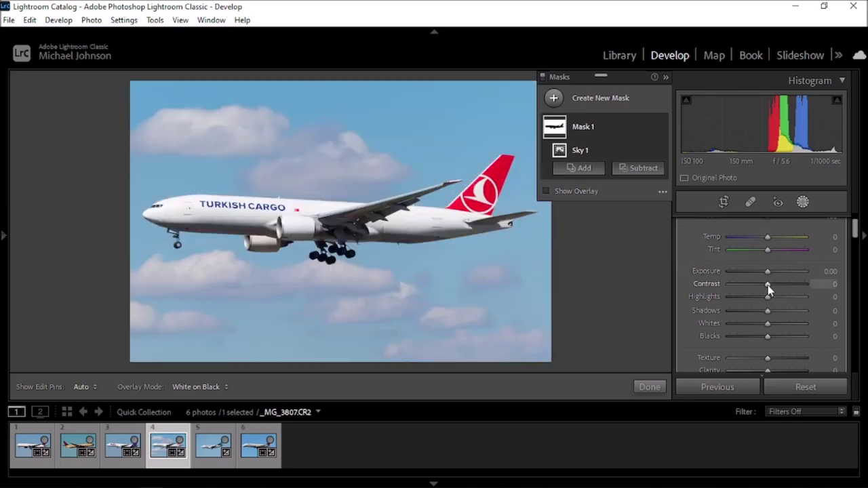
Raise the sky mask Contrast, reset it to 0, and show the overlay again
{"action": "left_click_drag", "start_coordinate": [768, 285], "coordinate": [778, 285]}
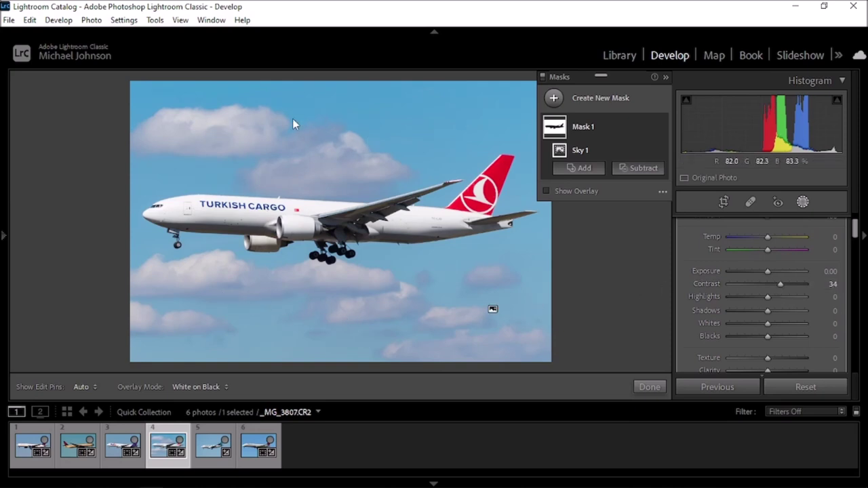
{"action": "double_click", "coordinate": [706, 284]}
{"action": "key", "text": "o"}
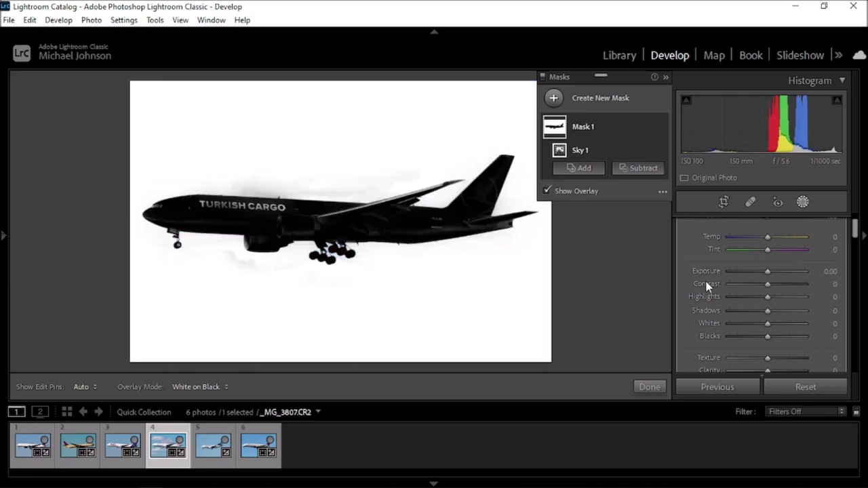
Hide the mask overlay and set the sky mask's Contrast to 29 and Highlights to −9
{"action": "left_click", "coordinate": [546, 192]}
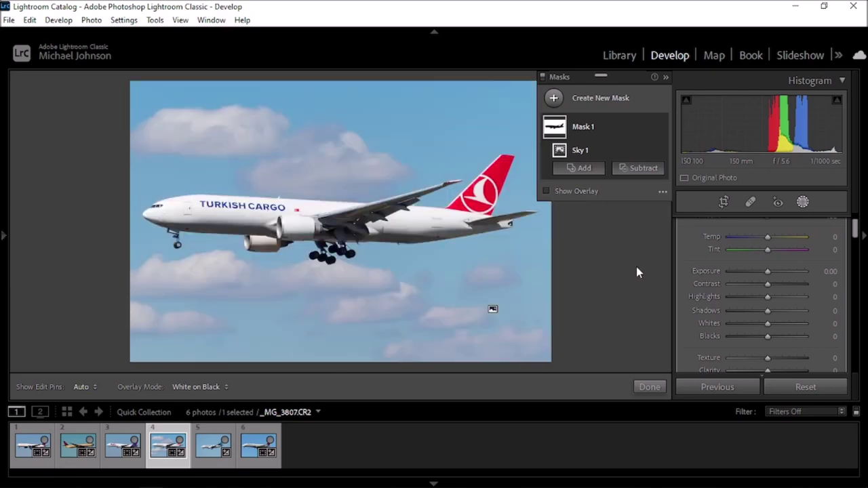
{"action": "mouse_move", "coordinate": [767, 288]}
{"action": "left_mouse_down"}
{"action": "mouse_move", "coordinate": [784, 290]}
{"action": "mouse_move", "coordinate": [755, 299]}
{"action": "mouse_move", "coordinate": [782, 299]}
{"action": "mouse_move", "coordinate": [765, 297]}
{"action": "left_mouse_up"}
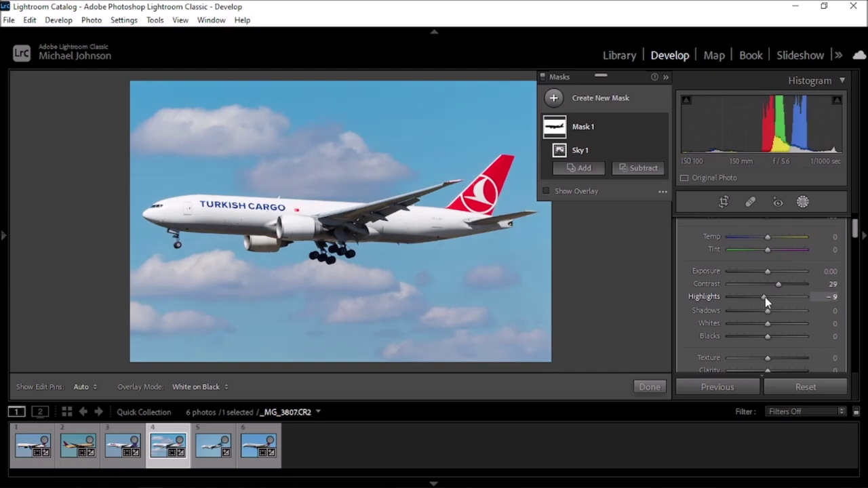
{"action": "left_click_drag", "start_coordinate": [764, 297], "coordinate": [765, 297]}
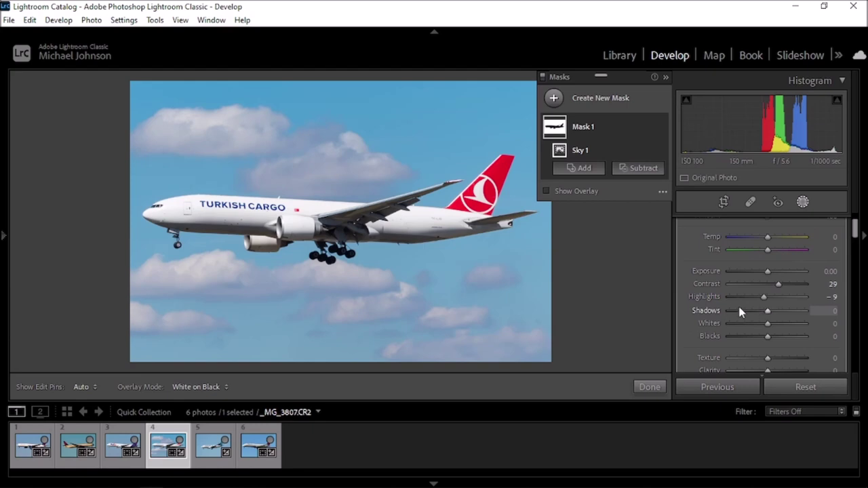
Give the sky mask a moderate Dehaze of about 9 to deepen the blue
{"action": "scroll", "coordinate": [698, 318], "scroll_direction": "down", "scroll_amount": 2}
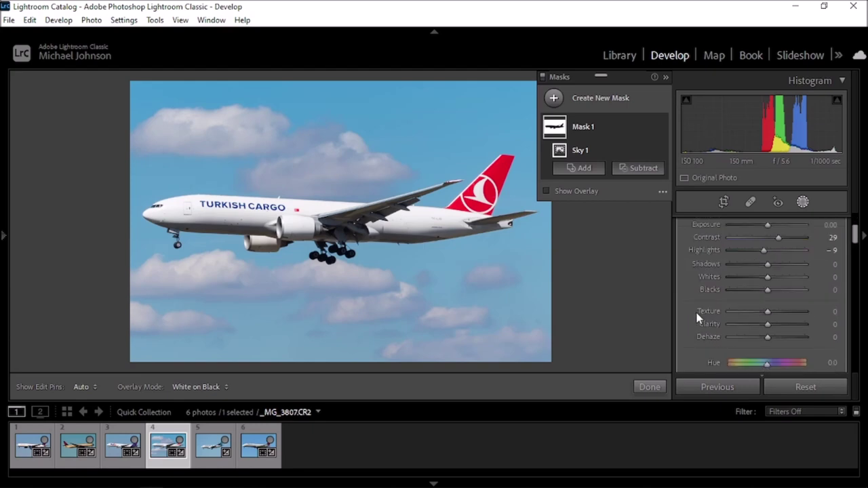
{"action": "left_click_drag", "start_coordinate": [769, 338], "coordinate": [778, 338]}
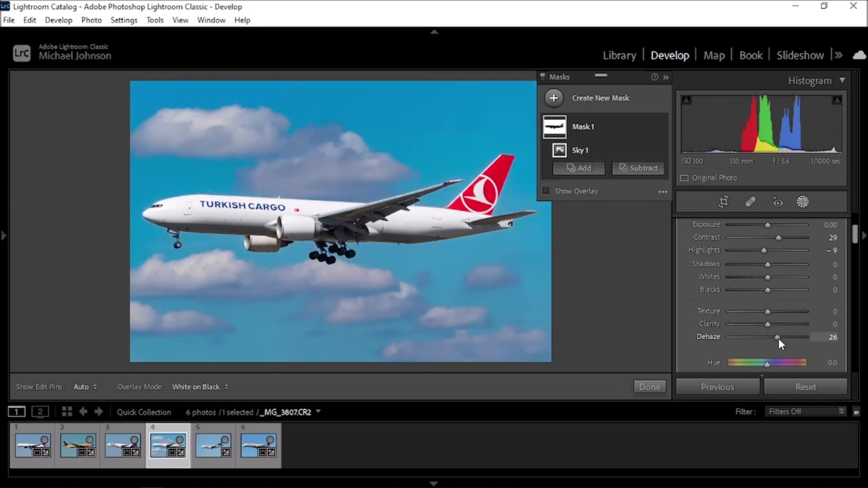
{"action": "left_click_drag", "start_coordinate": [778, 339], "coordinate": [773, 338]}
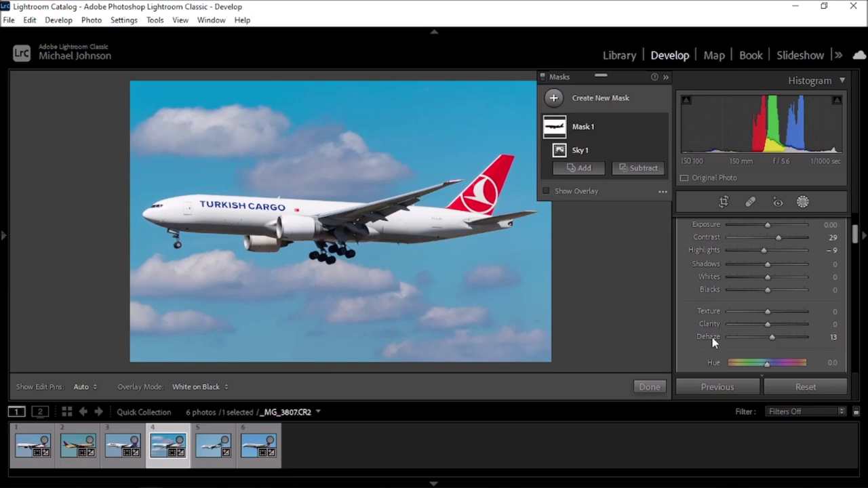
{"action": "left_click_drag", "start_coordinate": [773, 337], "coordinate": [768, 337]}
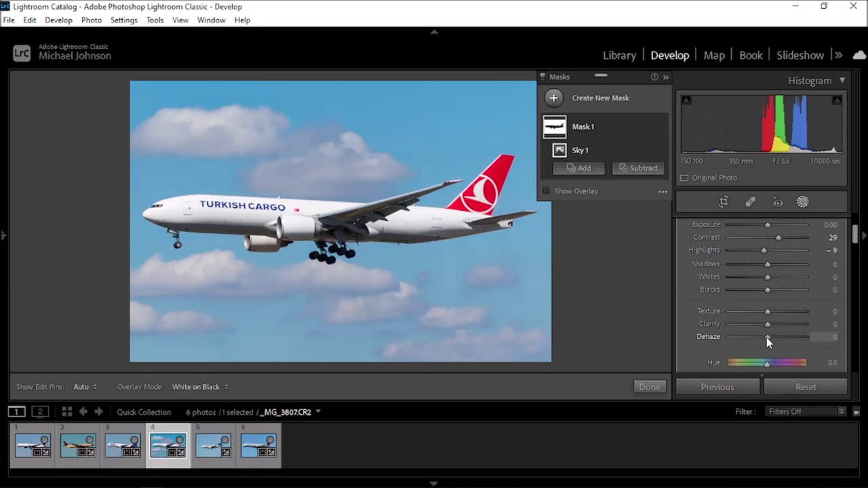
{"action": "left_click_drag", "start_coordinate": [766, 337], "coordinate": [770, 338]}
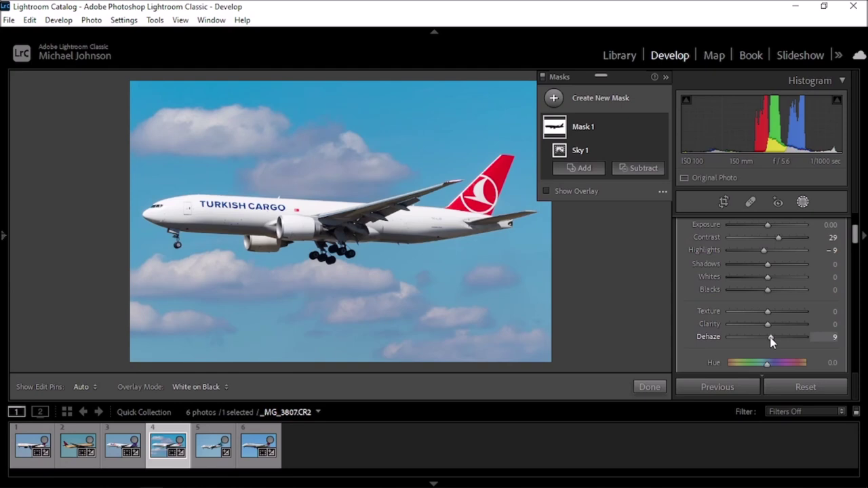
{"action": "left_click_drag", "start_coordinate": [771, 339], "coordinate": [770, 338]}
{"action": "scroll", "coordinate": [697, 307], "scroll_direction": "up", "scroll_amount": 3}
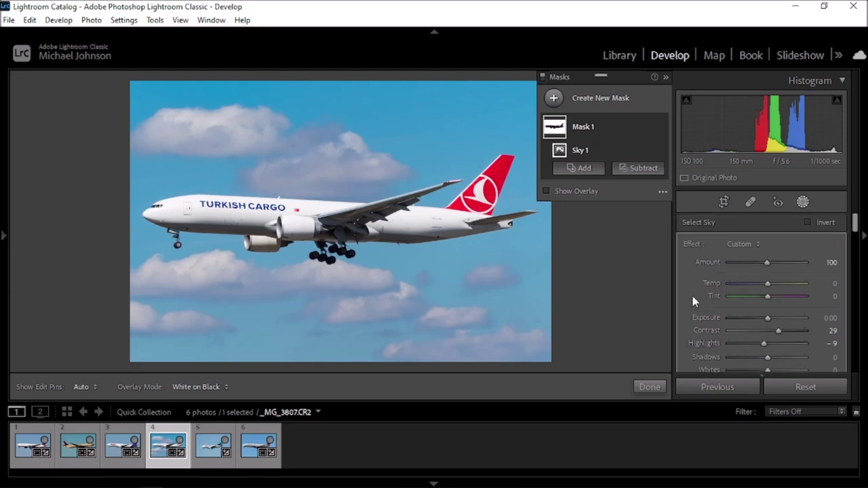
{"action": "mouse_move", "coordinate": [768, 298]}
{"action": "left_mouse_down"}
{"action": "mouse_move", "coordinate": [750, 299]}
{"action": "mouse_move", "coordinate": [788, 298]}
{"action": "mouse_move", "coordinate": [770, 302]}
{"action": "mouse_move", "coordinate": [782, 288]}
{"action": "mouse_move", "coordinate": [760, 286]}
{"action": "mouse_move", "coordinate": [767, 285]}
{"action": "left_mouse_up"}
{"action": "left_click_drag", "start_coordinate": [770, 299], "coordinate": [767, 299]}
Click Done on the sky mask and scroll the right panel through Detail back up to Basic
{"action": "left_click", "coordinate": [803, 202]}
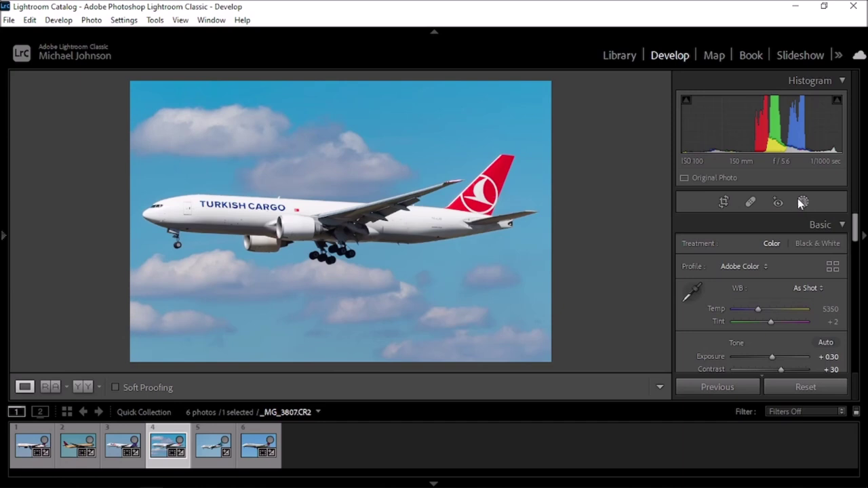
{"action": "scroll", "coordinate": [703, 281], "scroll_direction": "down", "scroll_amount": 5}
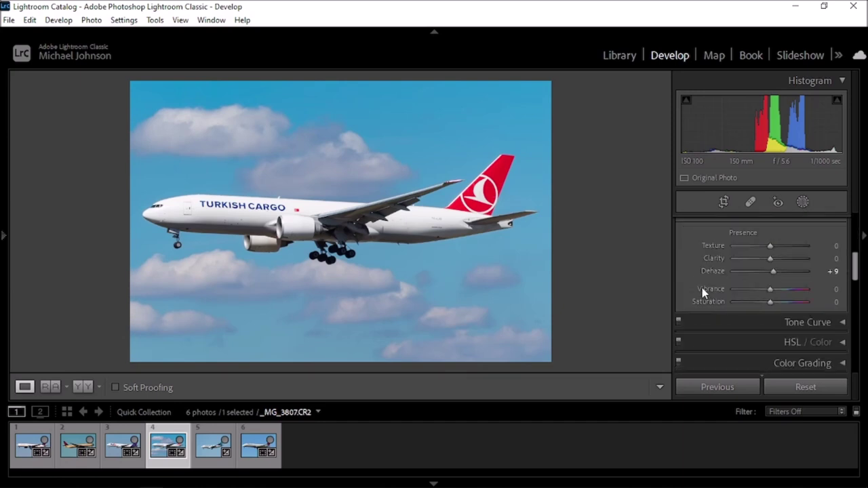
{"action": "scroll", "coordinate": [702, 287], "scroll_direction": "down", "scroll_amount": 8}
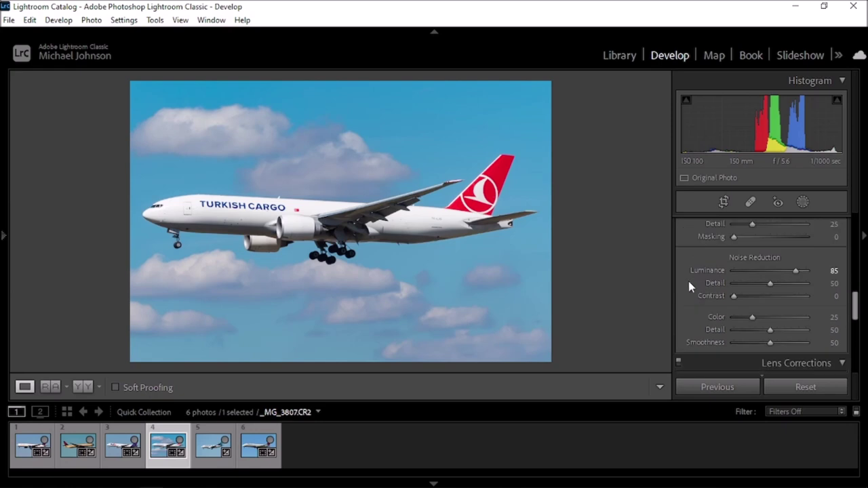
{"action": "scroll", "coordinate": [689, 287], "scroll_direction": "down", "scroll_amount": 5}
{"action": "scroll", "coordinate": [689, 287], "scroll_direction": "up", "scroll_amount": 5}
{"action": "scroll", "coordinate": [688, 287], "scroll_direction": "up", "scroll_amount": 10}
{"action": "scroll", "coordinate": [688, 287], "scroll_direction": "up", "scroll_amount": 2}
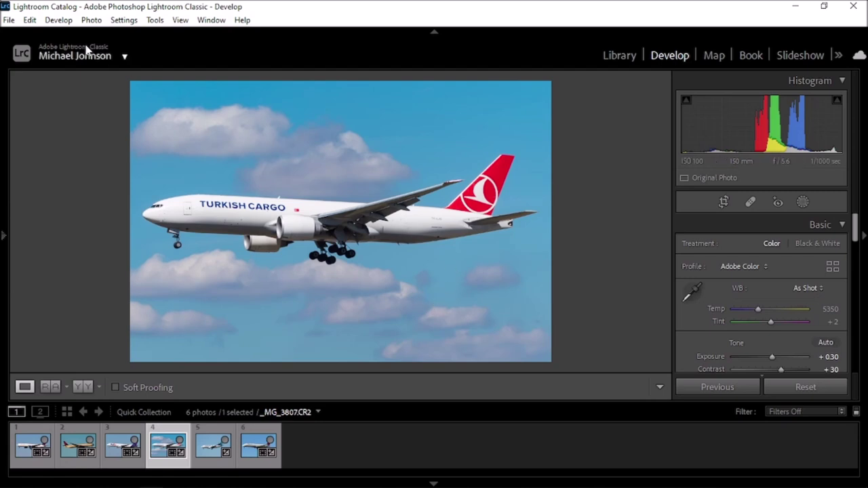
{"action": "left_click", "coordinate": [9, 20]}
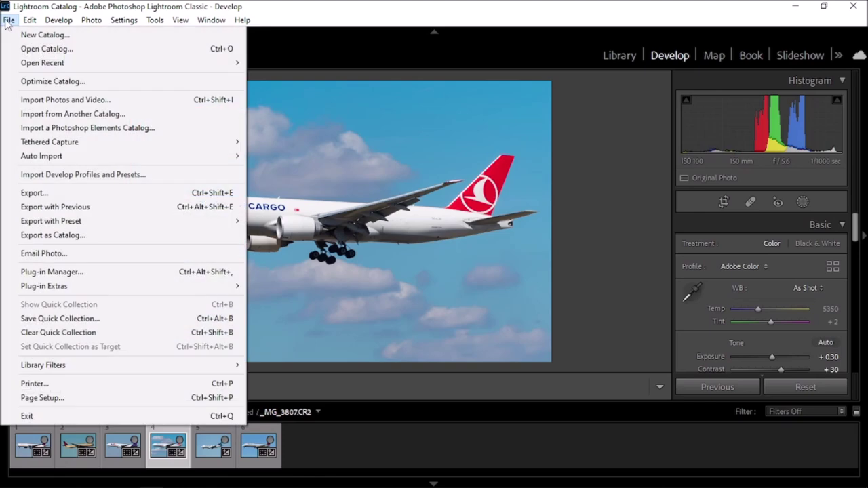
Export the edited photo as a JPG to the Photo Exports folder, then minimize Lightroom
{"action": "left_click", "coordinate": [37, 193]}
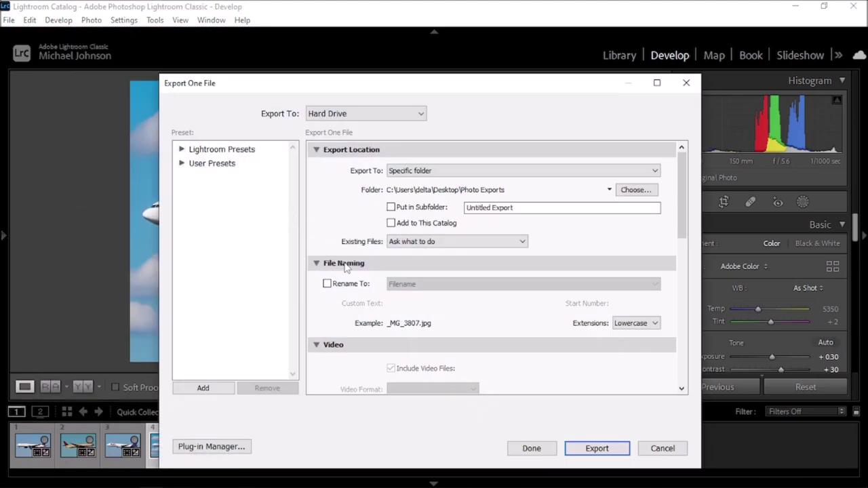
{"action": "left_click", "coordinate": [590, 450]}
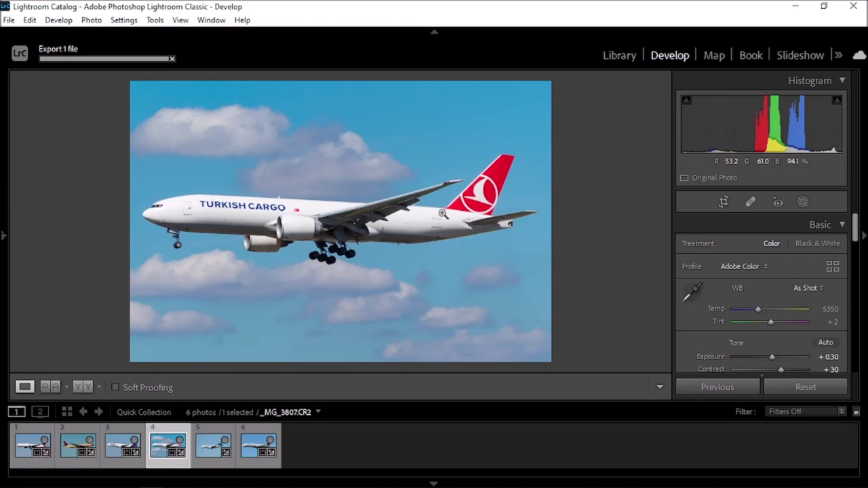
{"action": "left_click", "coordinate": [795, 6]}
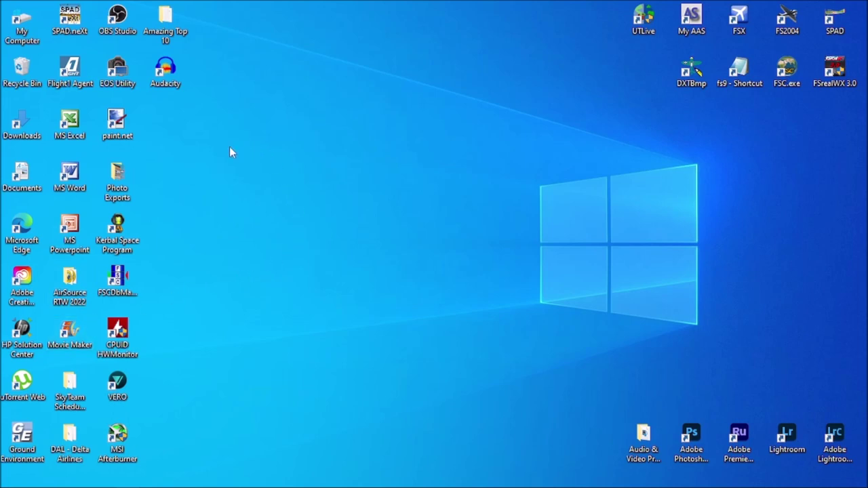
Open _MG_3807 from the Photo Exports desktop folder in the photo viewer
{"action": "double_click", "coordinate": [120, 180]}
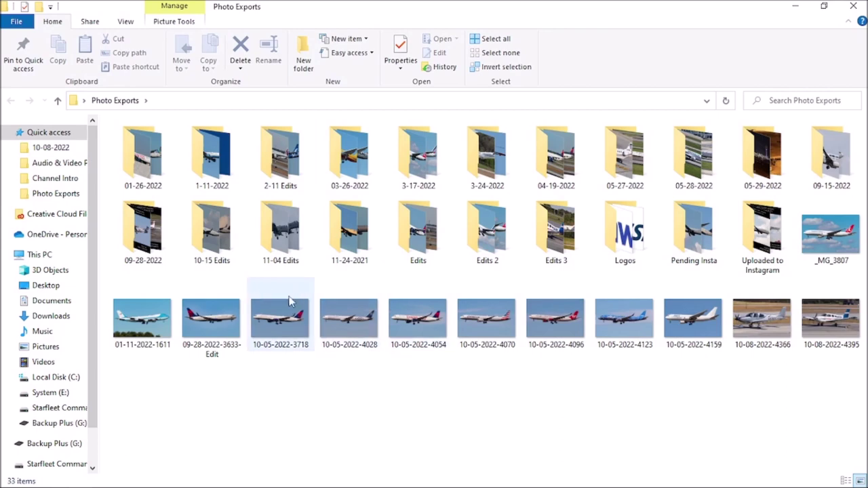
{"action": "left_click", "coordinate": [831, 234]}
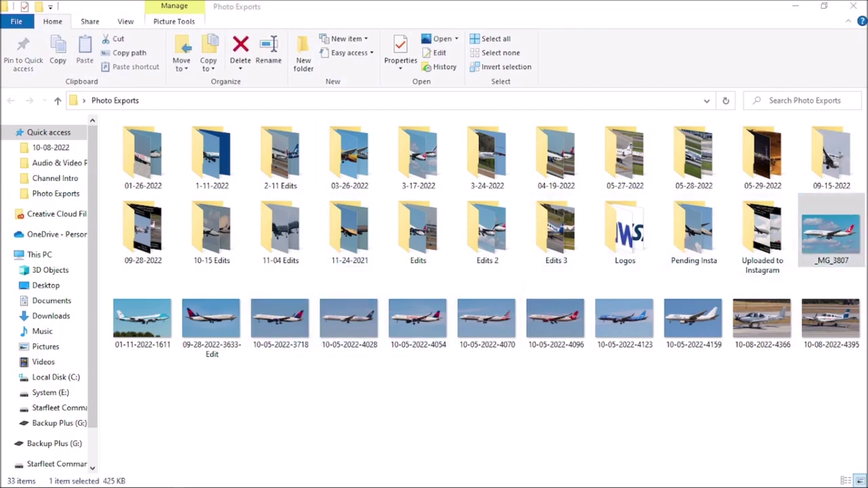
{"action": "key", "text": "Return"}
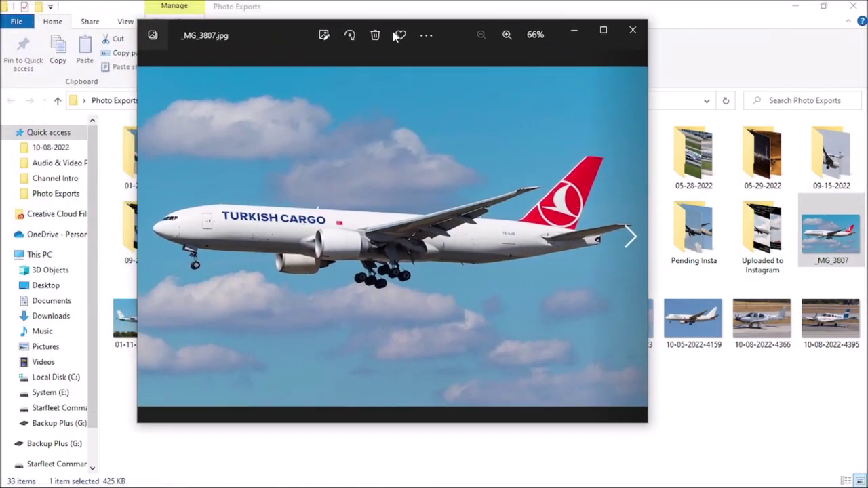
Maximize Photos to inspect the exported Turkish Cargo image full-screen, then close it
{"action": "double_click", "coordinate": [275, 23]}
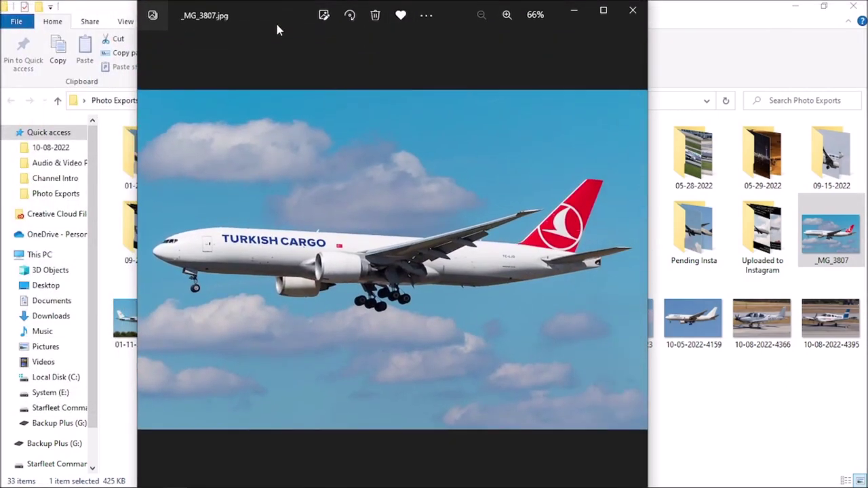
{"action": "left_click", "coordinate": [603, 11]}
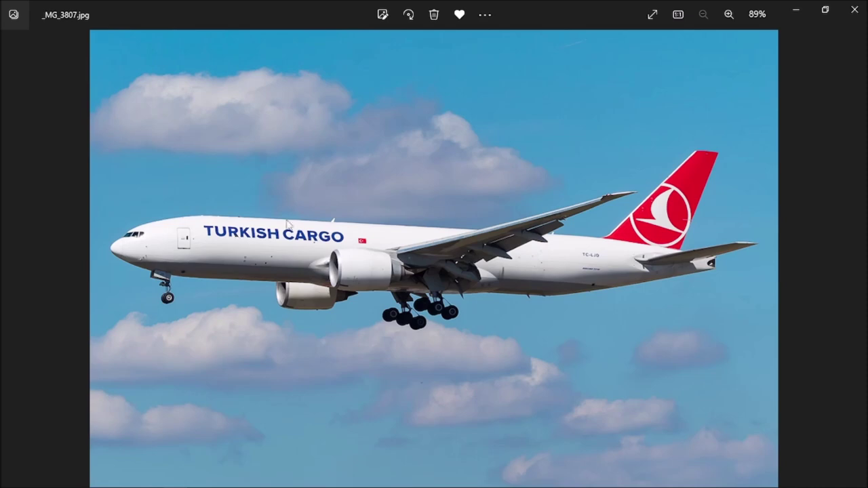
{"action": "left_click", "coordinate": [855, 15]}
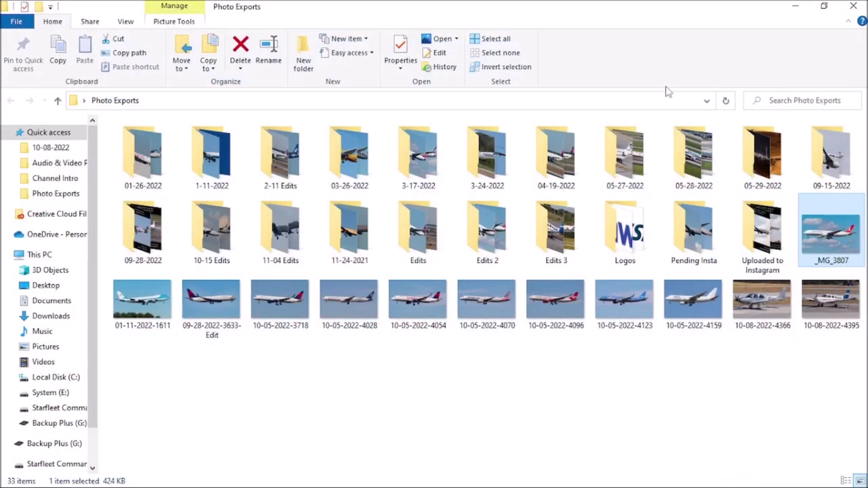
Close the Photo Exports window and restore Lightroom Classic from the taskbar
{"action": "left_click", "coordinate": [855, 8]}
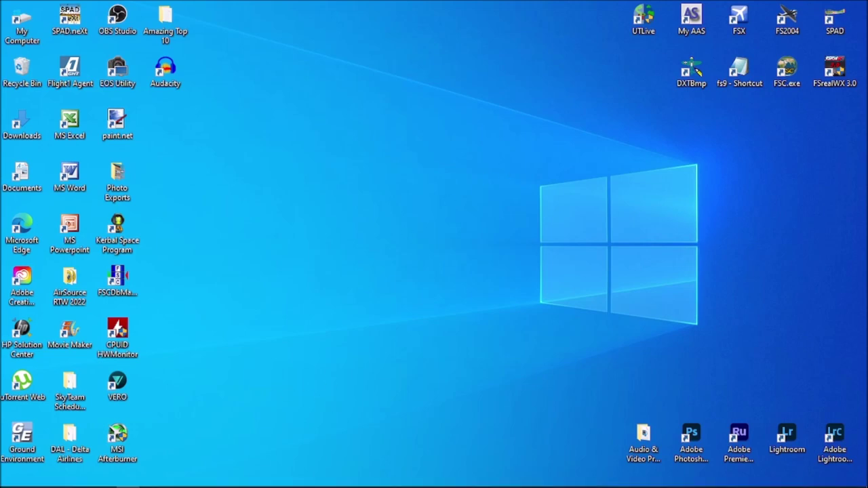
{"action": "left_click", "coordinate": [152, 480]}
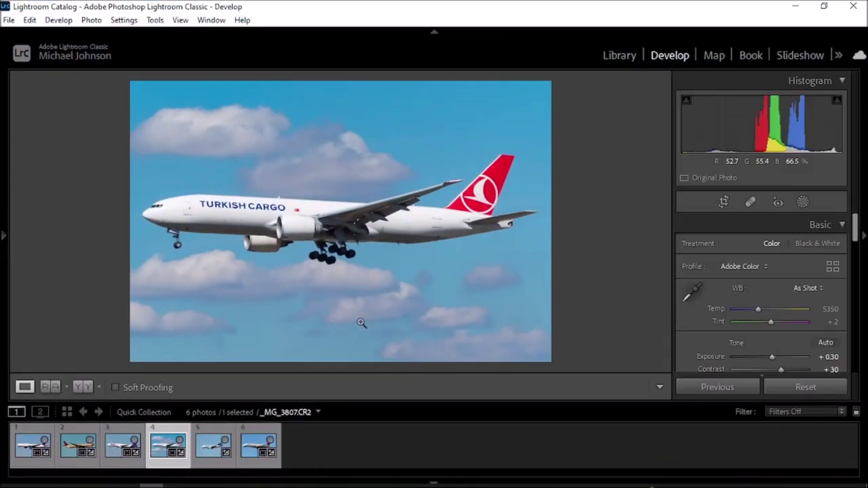